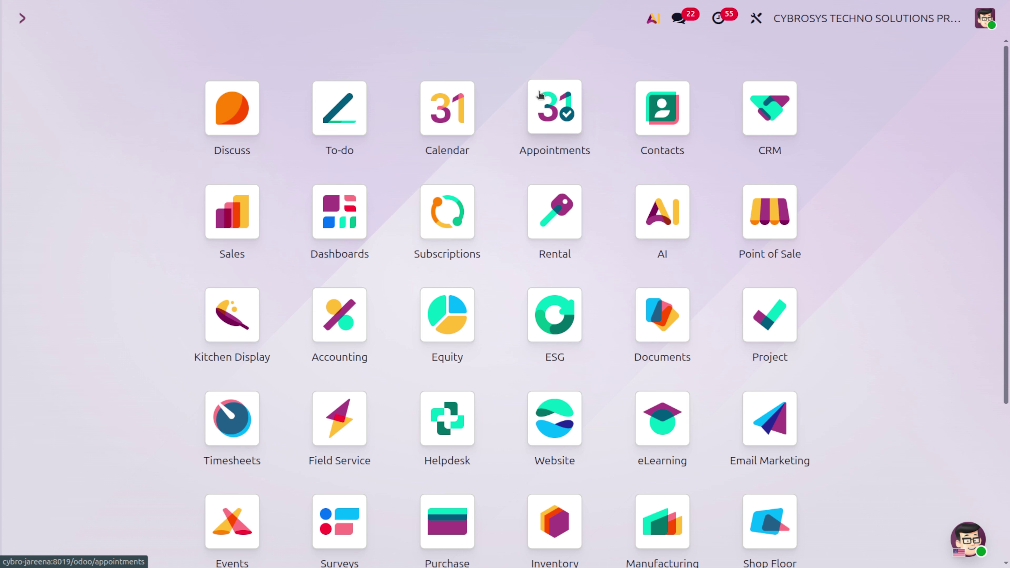
# Open the main company's details from the Settings company list.
pyautogui.scroll(-5, 540, 95)
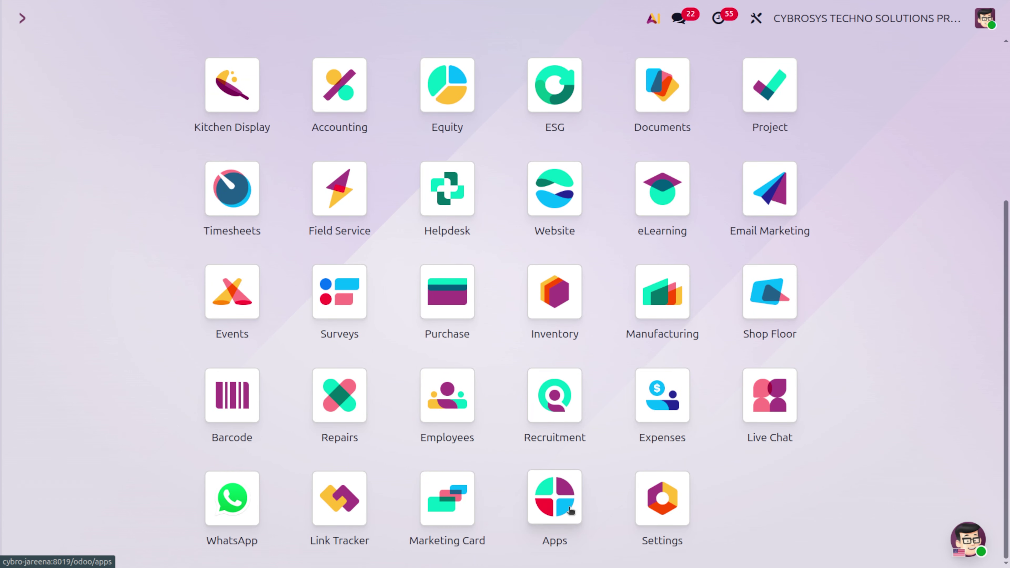
pyautogui.click(660, 500)
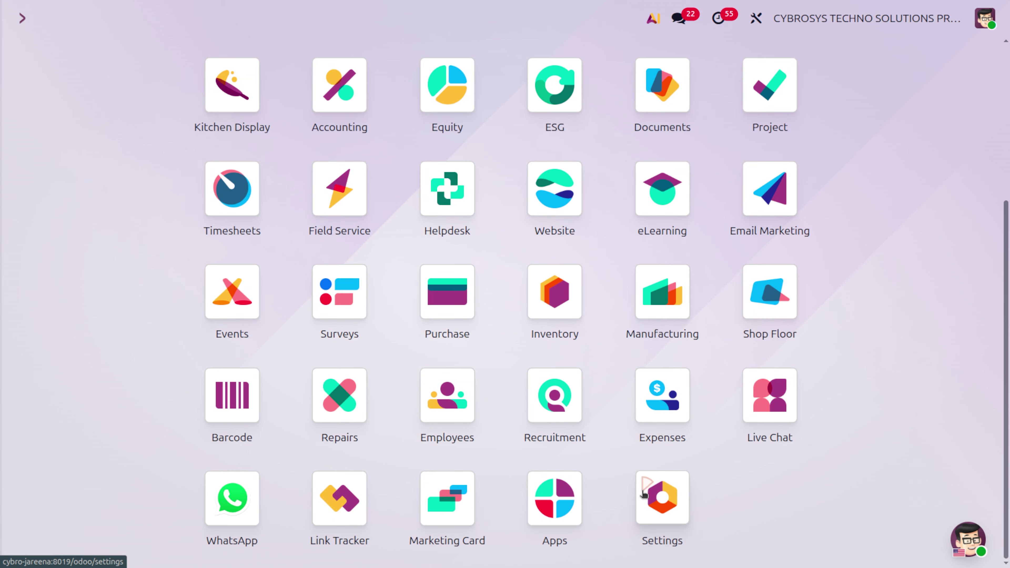
pyautogui.click(249, 20)
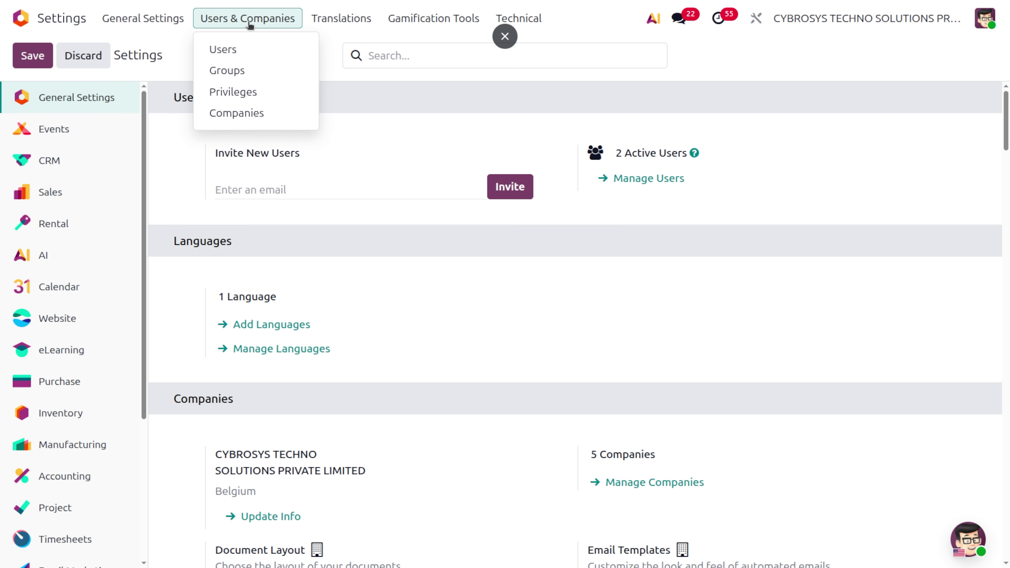
pyautogui.click(245, 117)
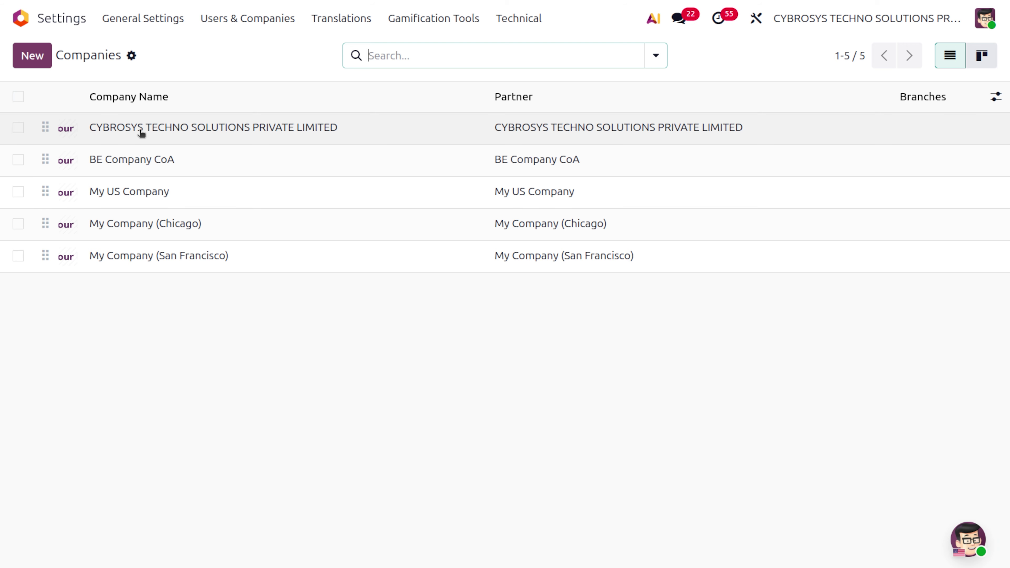
pyautogui.click(137, 128)
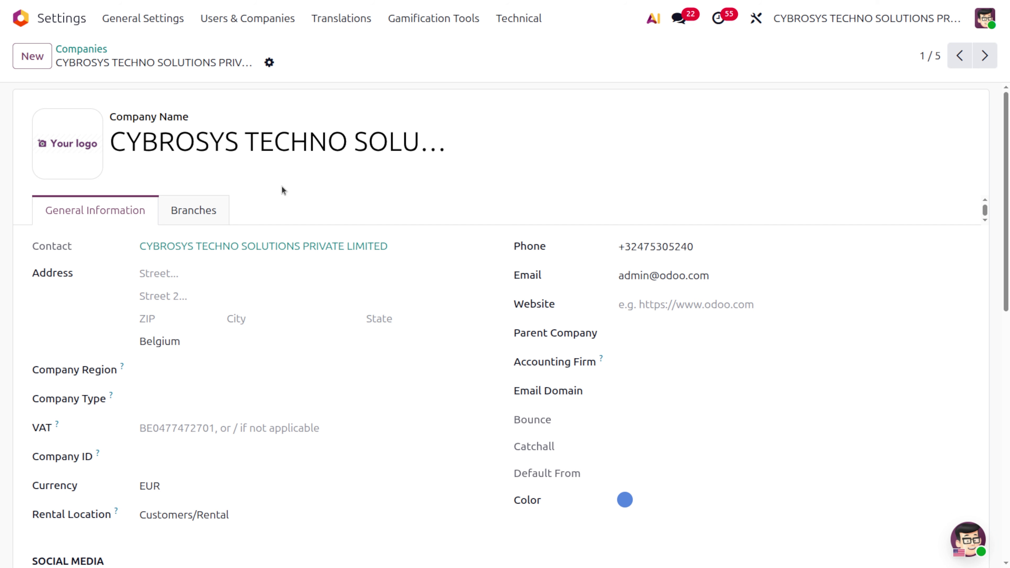
# Search all Apps modules for peppol.
pyautogui.click(21, 18)
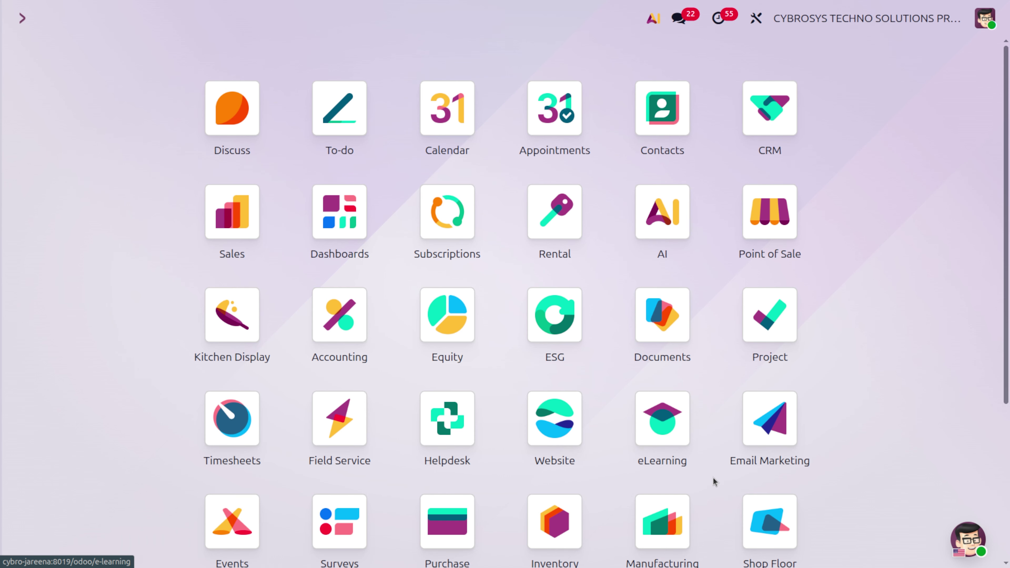
pyautogui.scroll(-5, 713, 482)
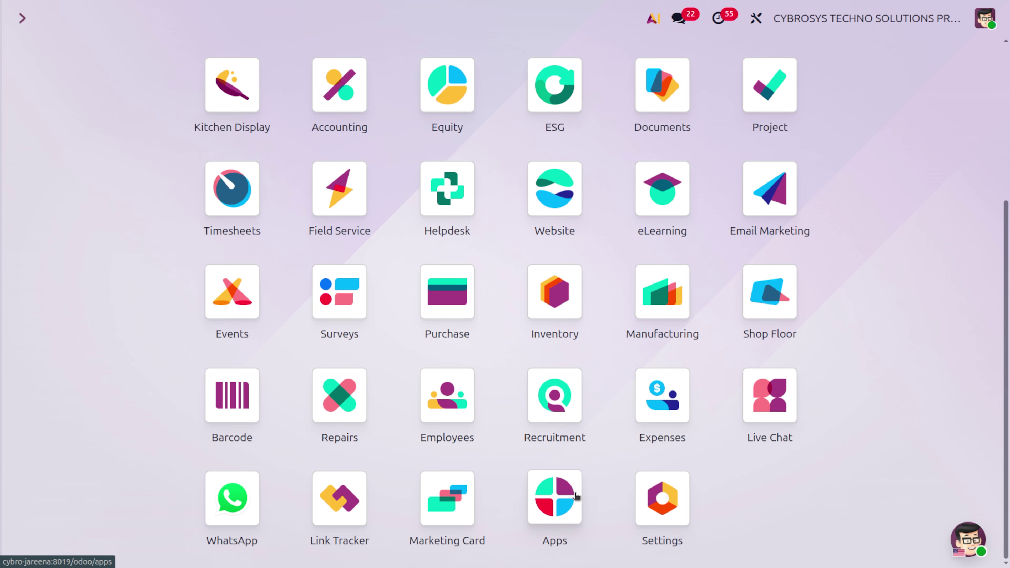
pyautogui.click(576, 496)
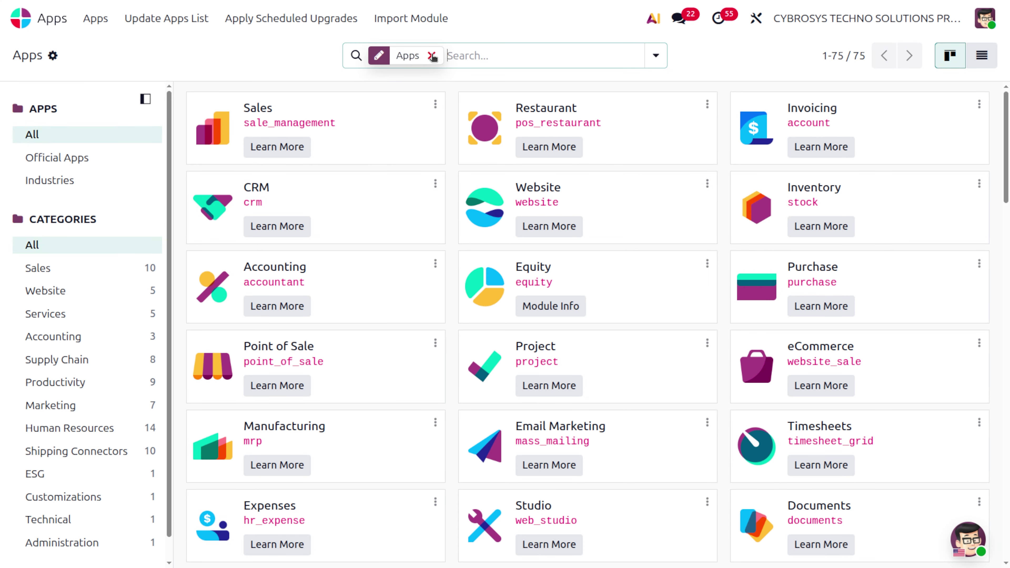
pyautogui.click(432, 56)
pyautogui.write('peppol')
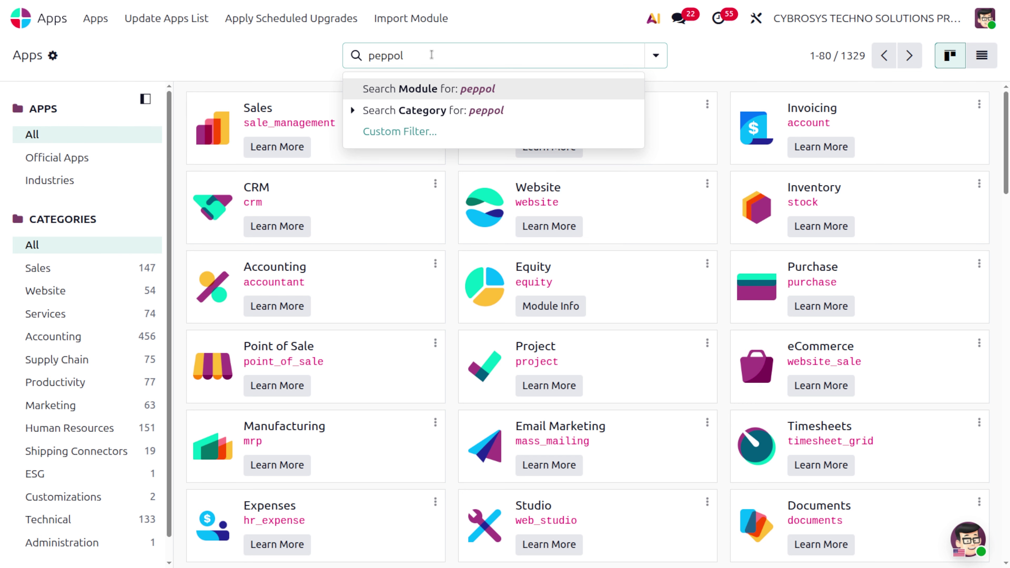
pyautogui.press('Return')
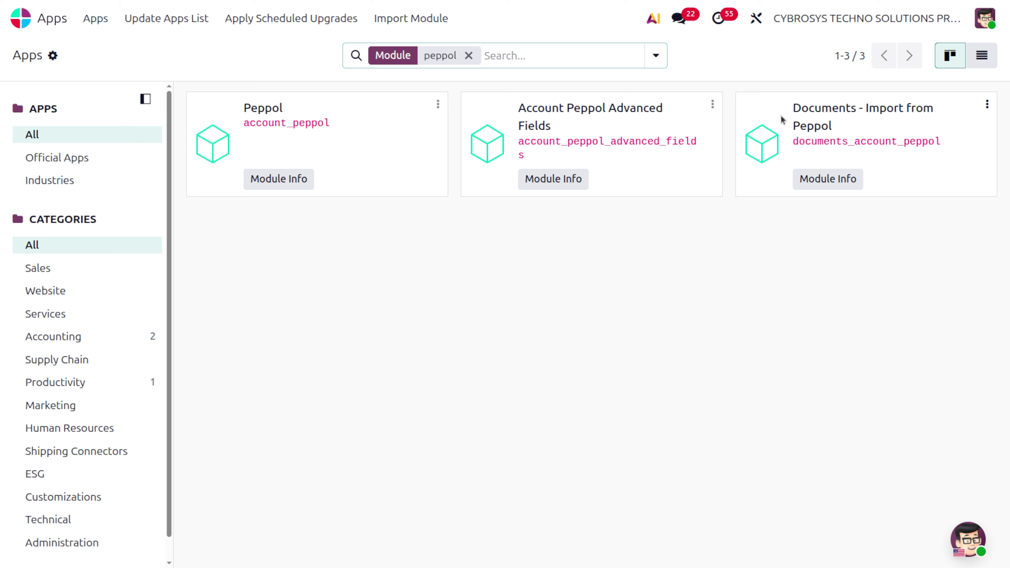
# Open Accounting > Configuration > Settings via 'acc' and scroll to PEPPOL Electronic Invoicing.
pyautogui.click(22, 19)
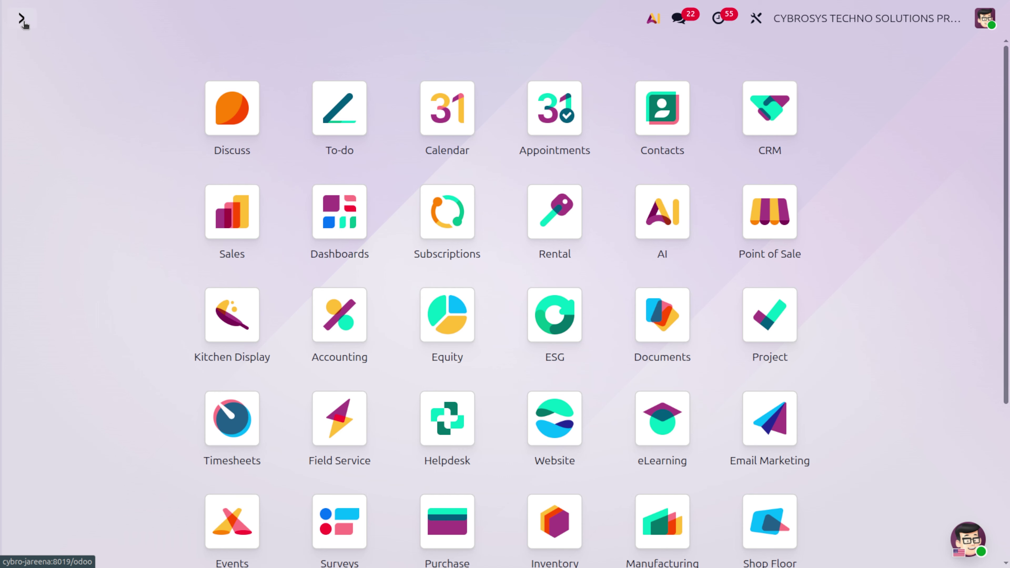
pyautogui.write('acc')
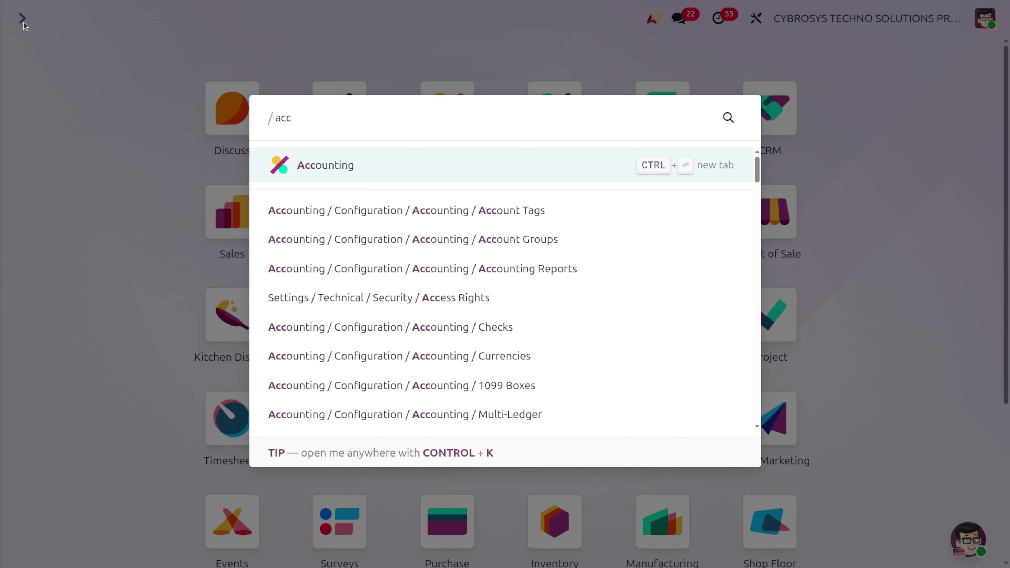
pyautogui.press('Return')
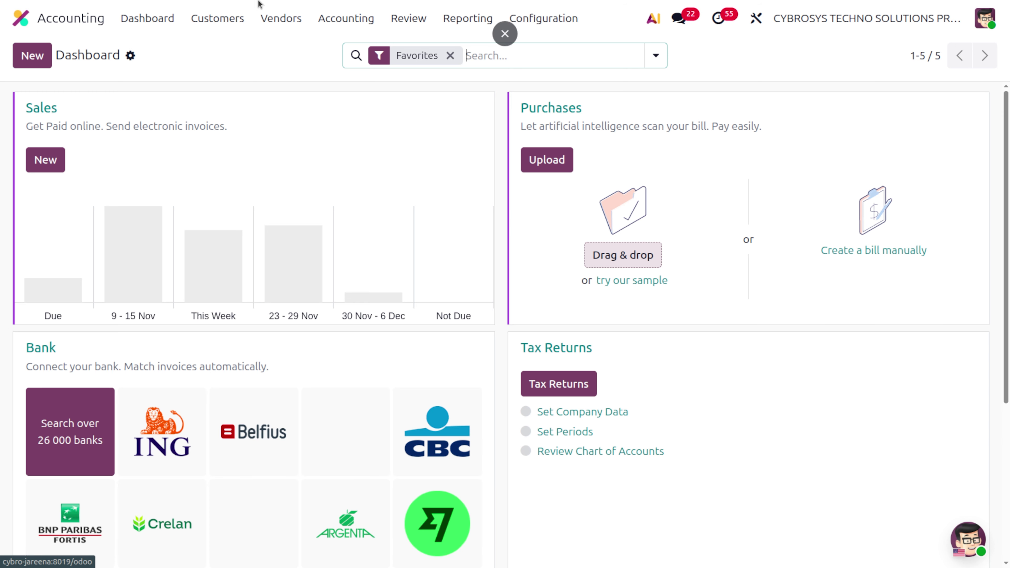
pyautogui.click(532, 26)
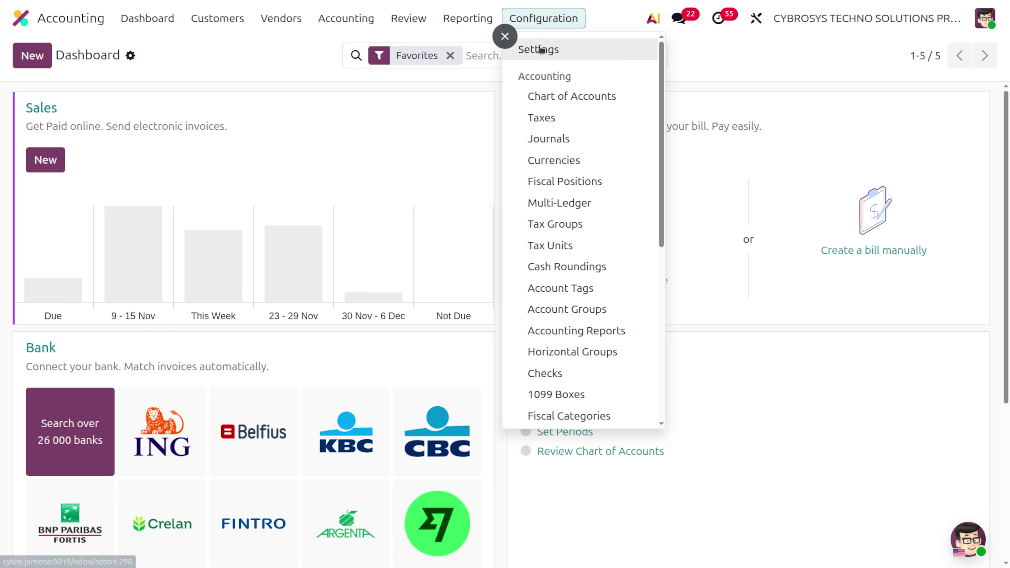
pyautogui.click(538, 48)
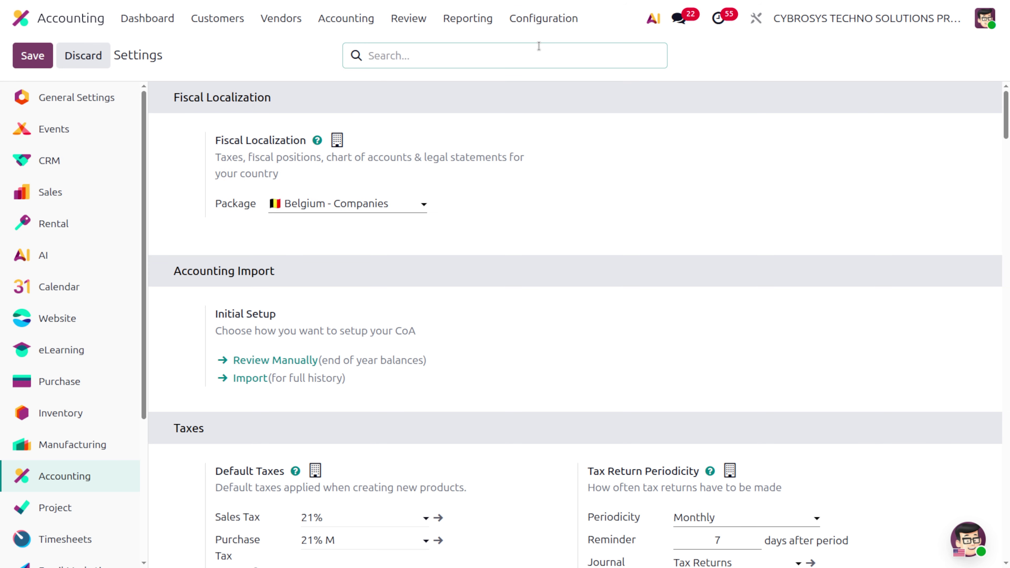
pyautogui.scroll(-15, 414, 403)
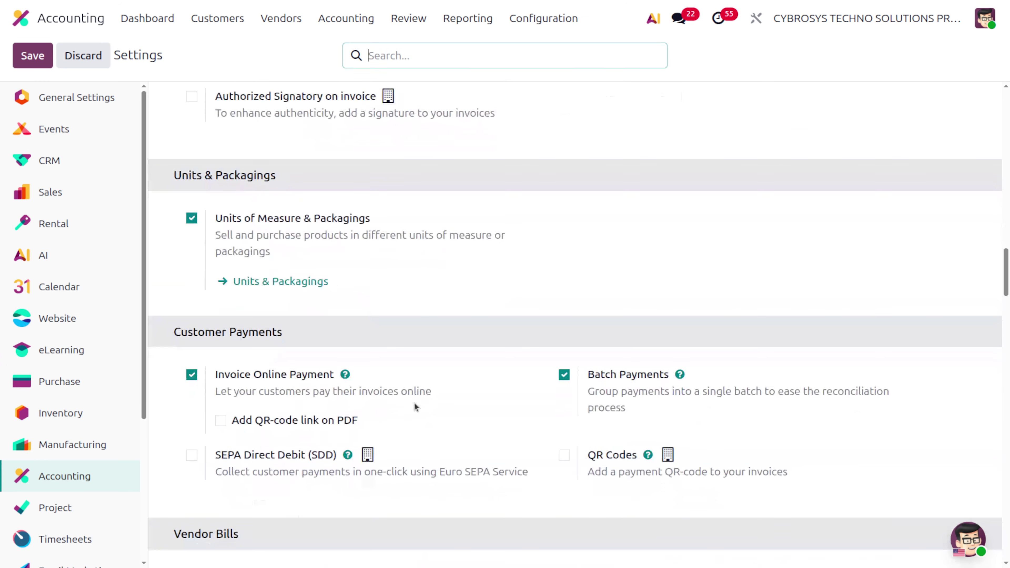
pyautogui.scroll(-10, 414, 403)
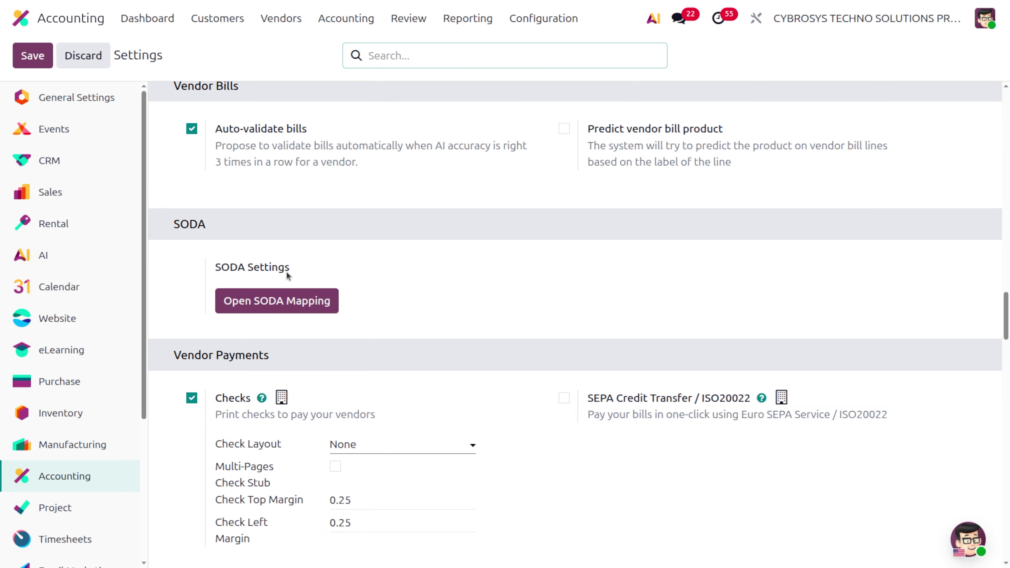
pyautogui.scroll(-12, 433, 393)
pyautogui.scroll(-15, 432, 393)
pyautogui.scroll(-12, 431, 390)
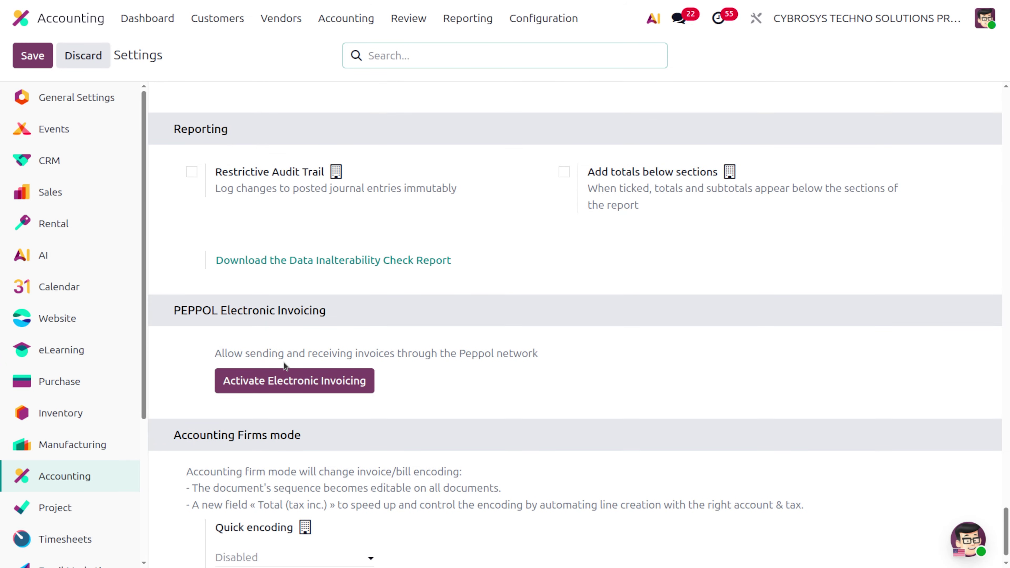
# Activate Peppol electronic invoicing in demo mode after reviewing VAT, email and phone.
pyautogui.click(254, 385)
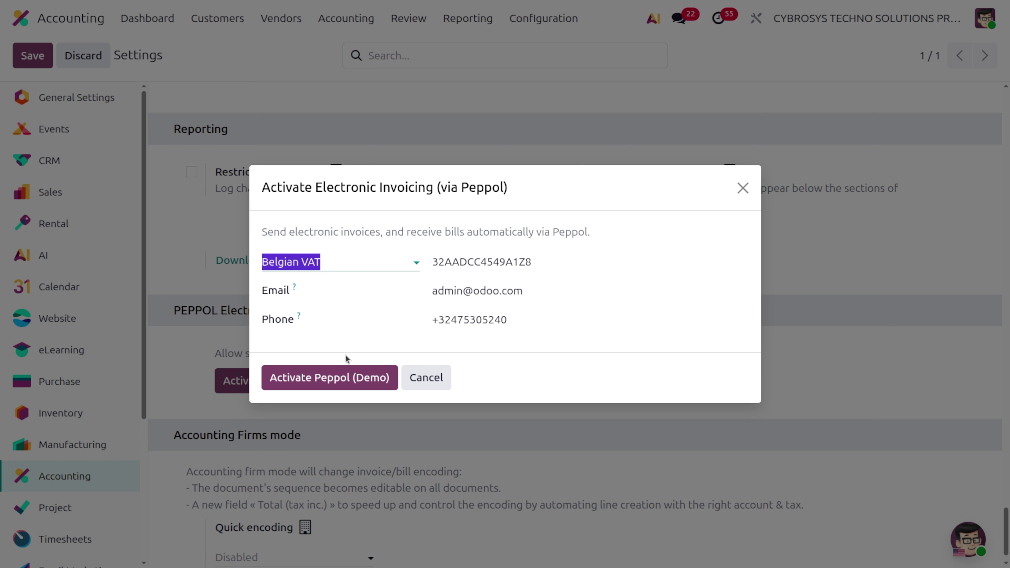
pyautogui.click(362, 378)
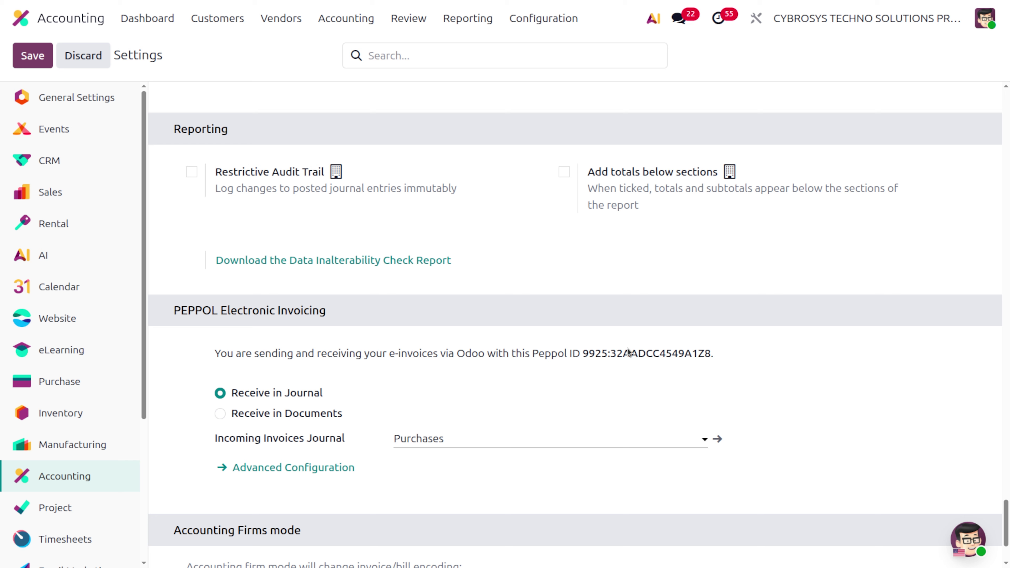
# Review the incoming invoices journal options, then set Peppol reception to Receive in Documents.
pyautogui.scroll(-3, 441, 368)
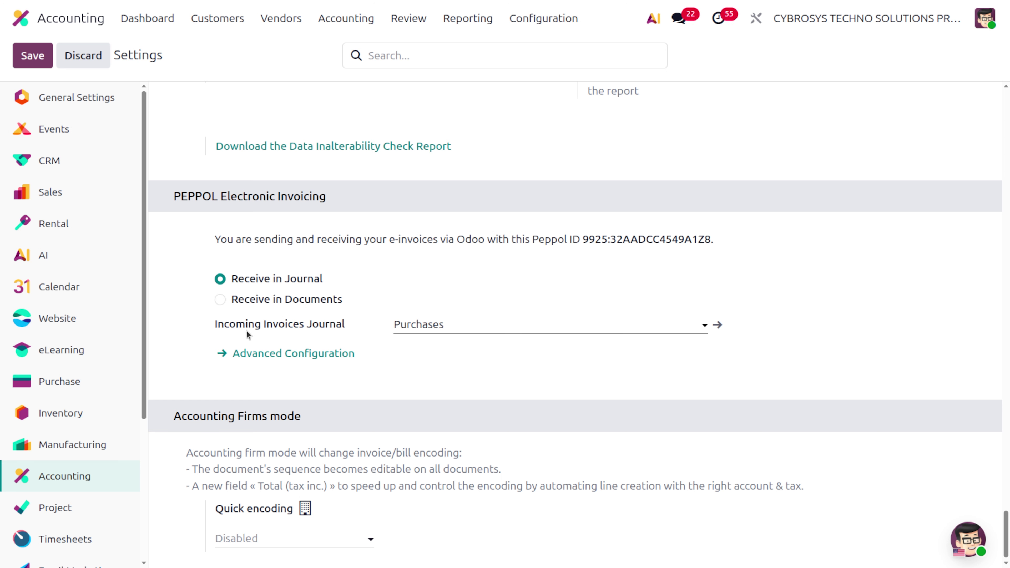
pyautogui.click(427, 332)
pyautogui.click(427, 332)
pyautogui.click(221, 300)
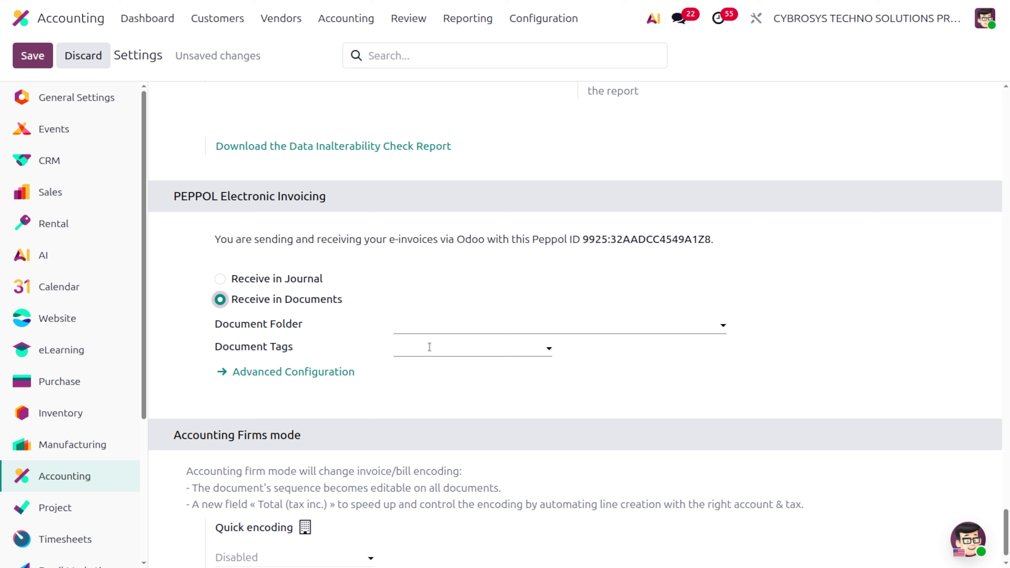
pyautogui.click(246, 280)
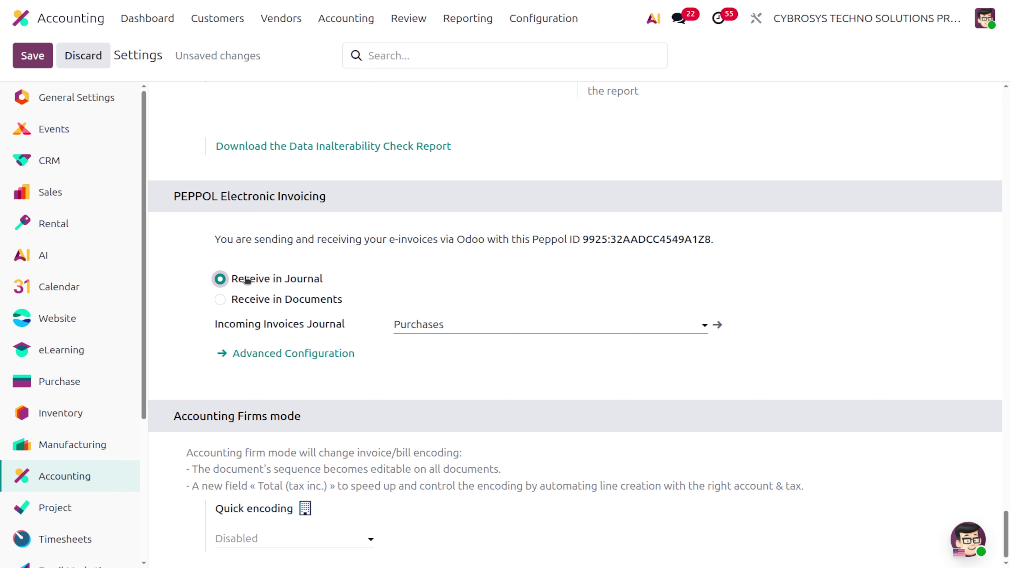
pyautogui.click(481, 327)
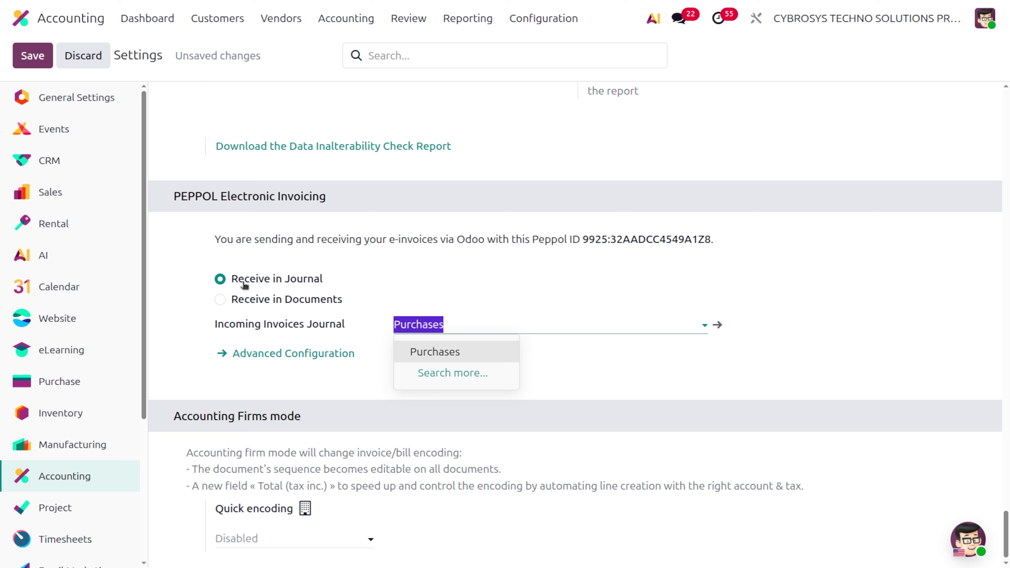
pyautogui.click(225, 300)
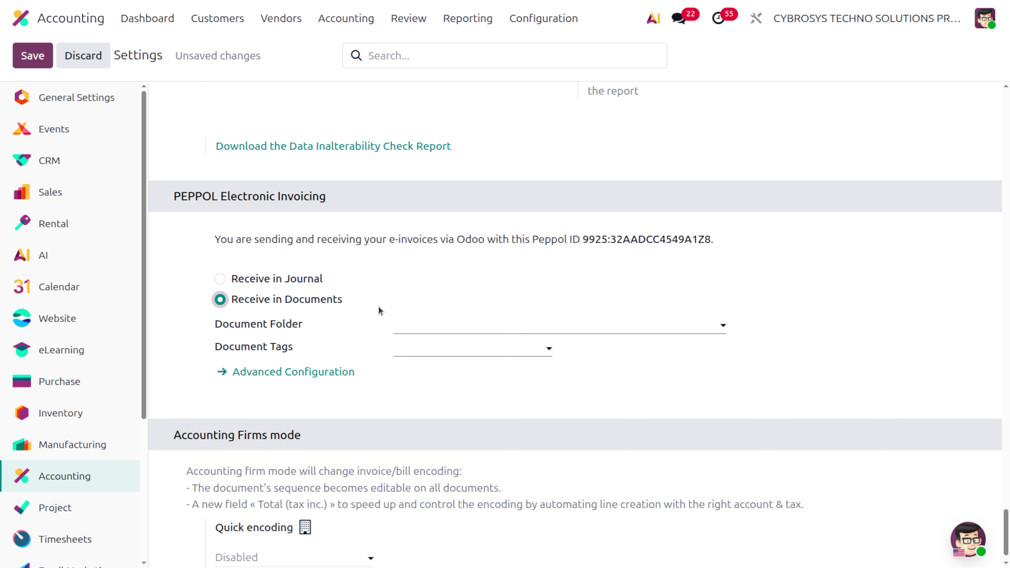
# File incoming Peppol documents in the Inbox folder with the 2025 tag.
pyautogui.click(444, 322)
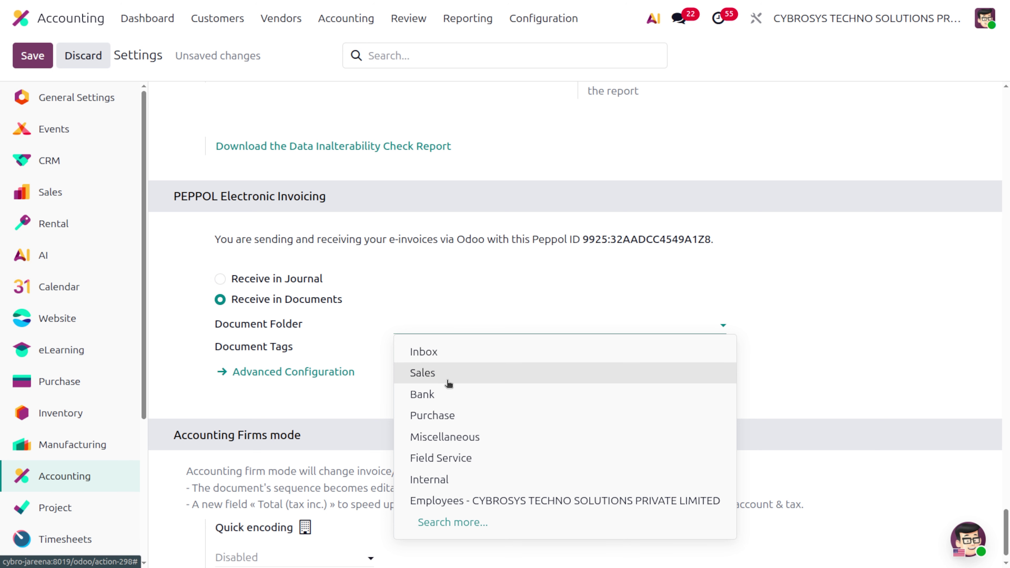
pyautogui.scroll(-1, 437, 293)
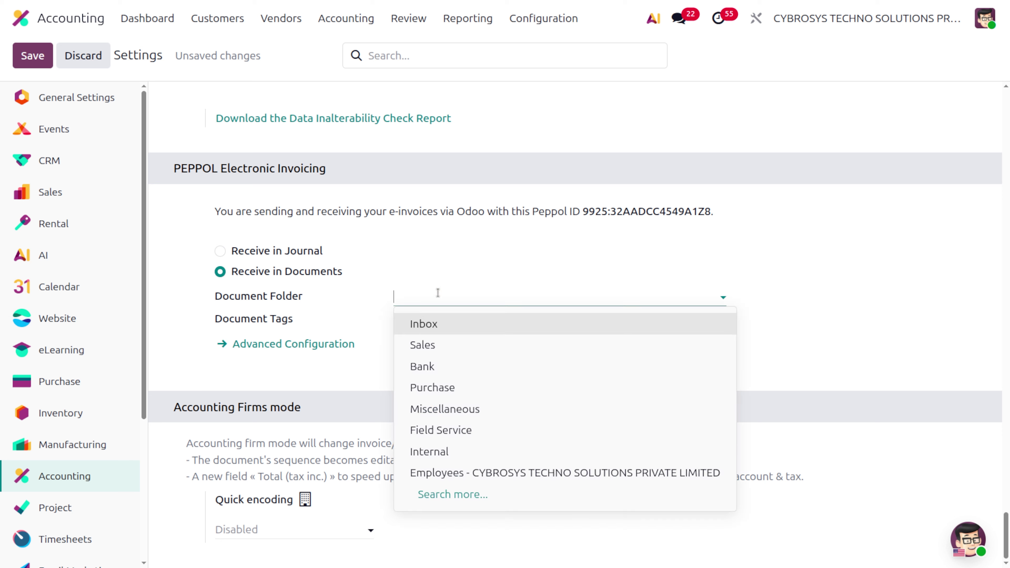
pyautogui.click(433, 323)
pyautogui.click(414, 317)
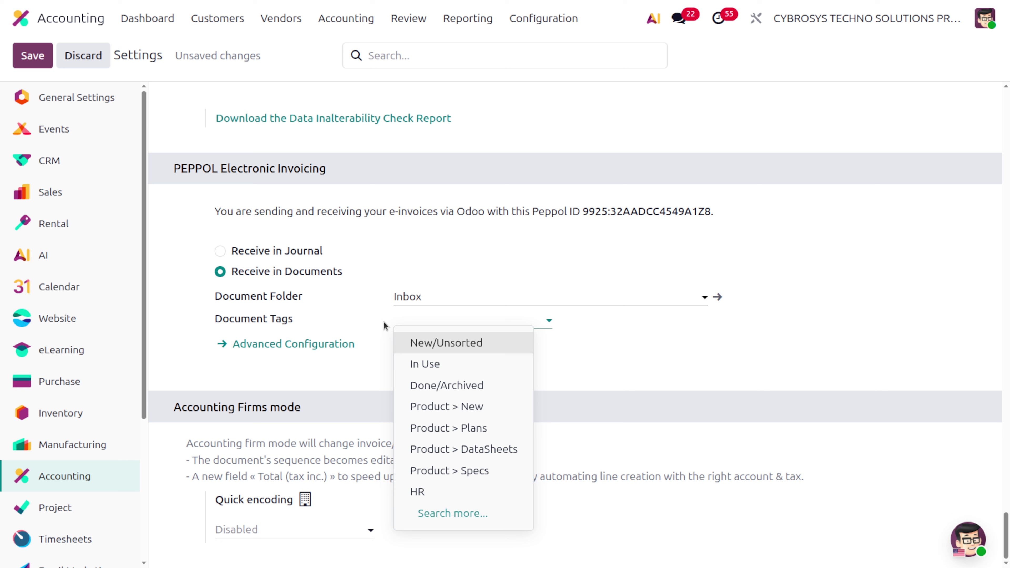
pyautogui.write('2025')
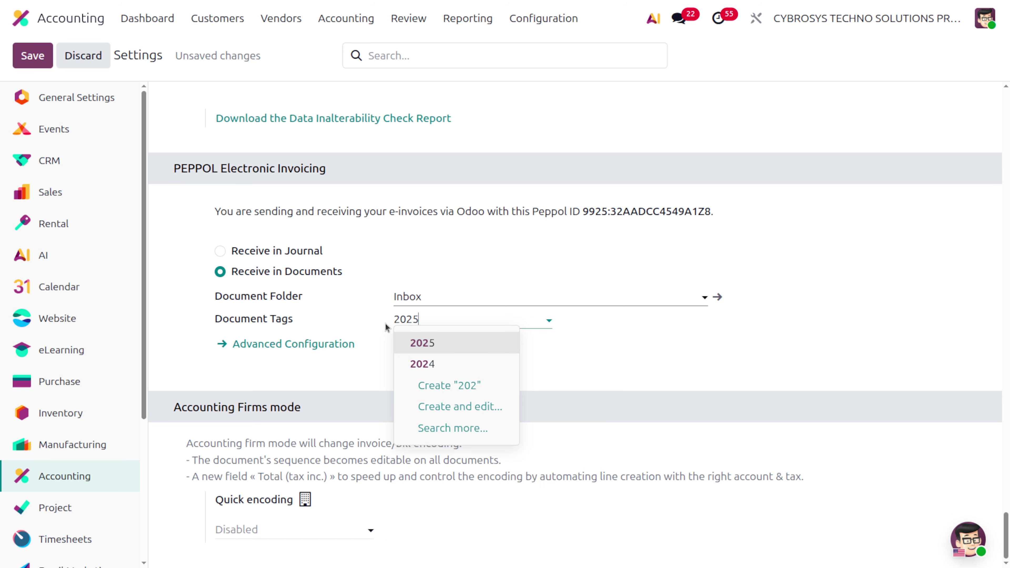
pyautogui.press('Return')
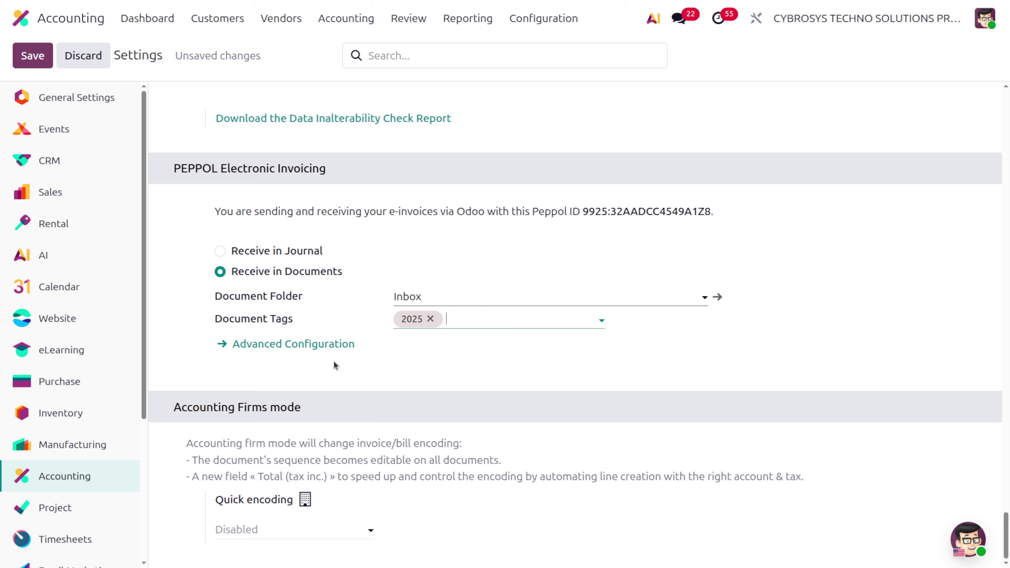
# Save the settings, then show the advanced Peppol configuration.
pyautogui.click(40, 60)
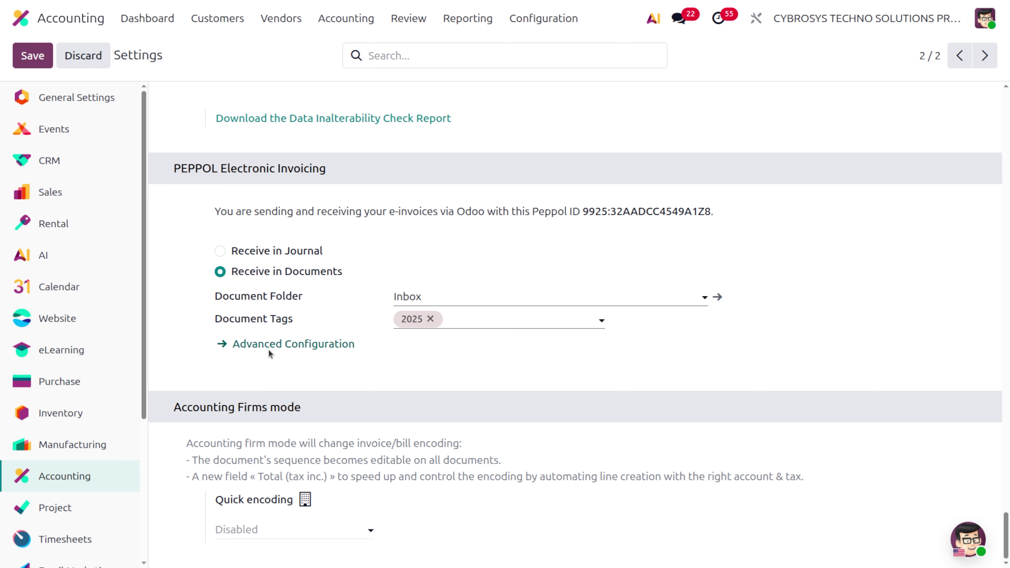
pyautogui.click(268, 345)
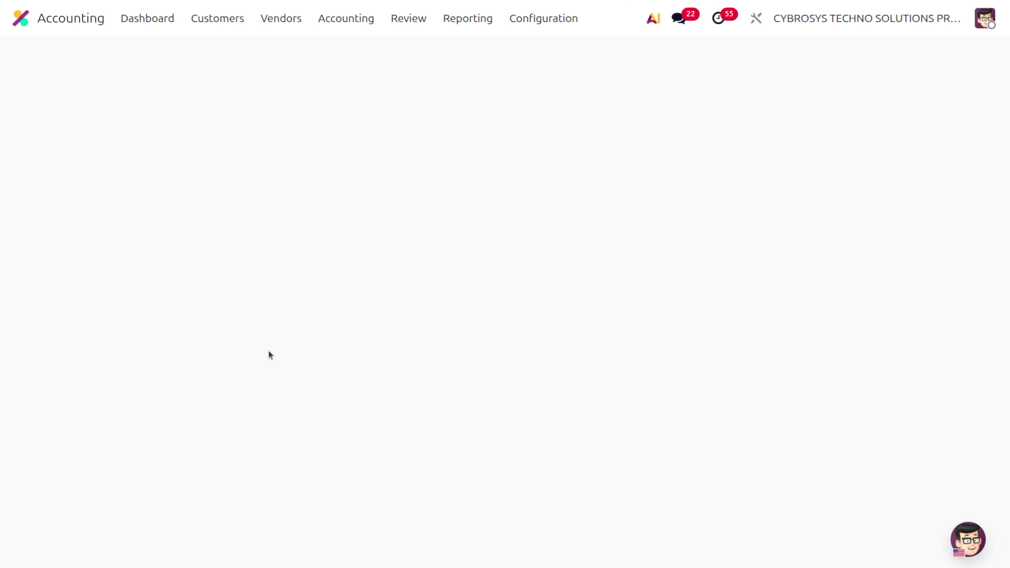
pyautogui.scroll(-15, 268, 353)
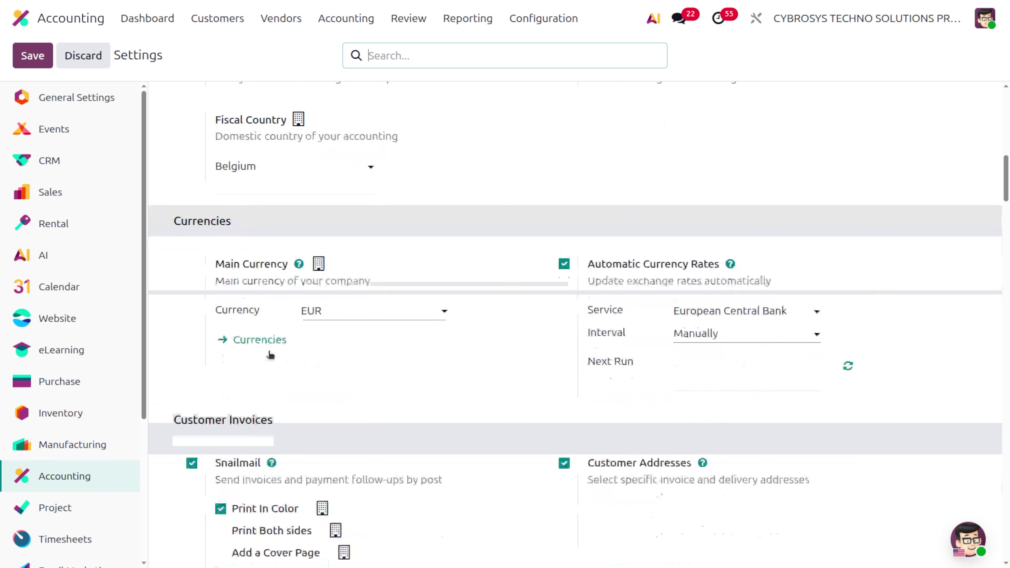
pyautogui.scroll(-20, 268, 351)
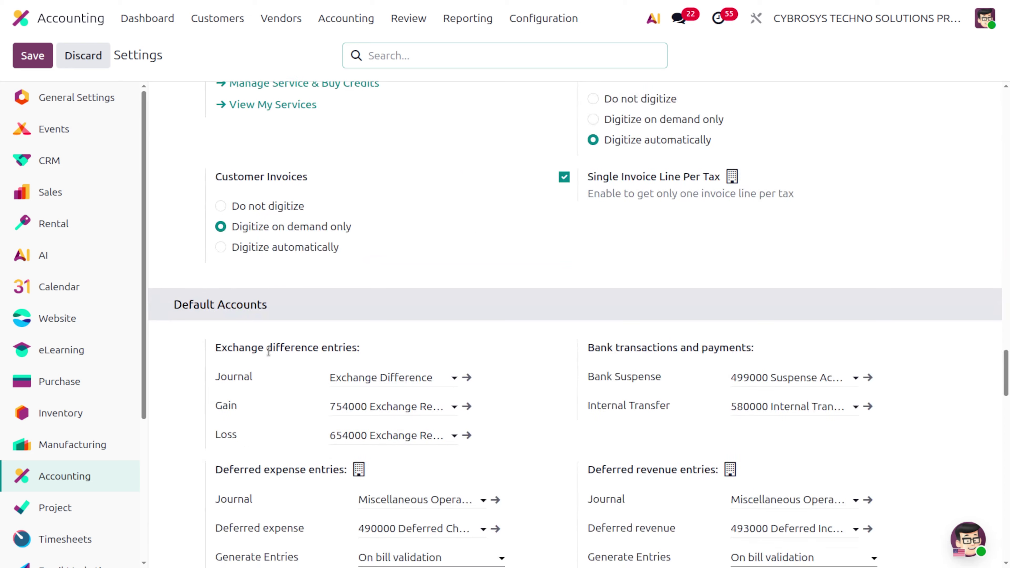
pyautogui.scroll(-2, 268, 352)
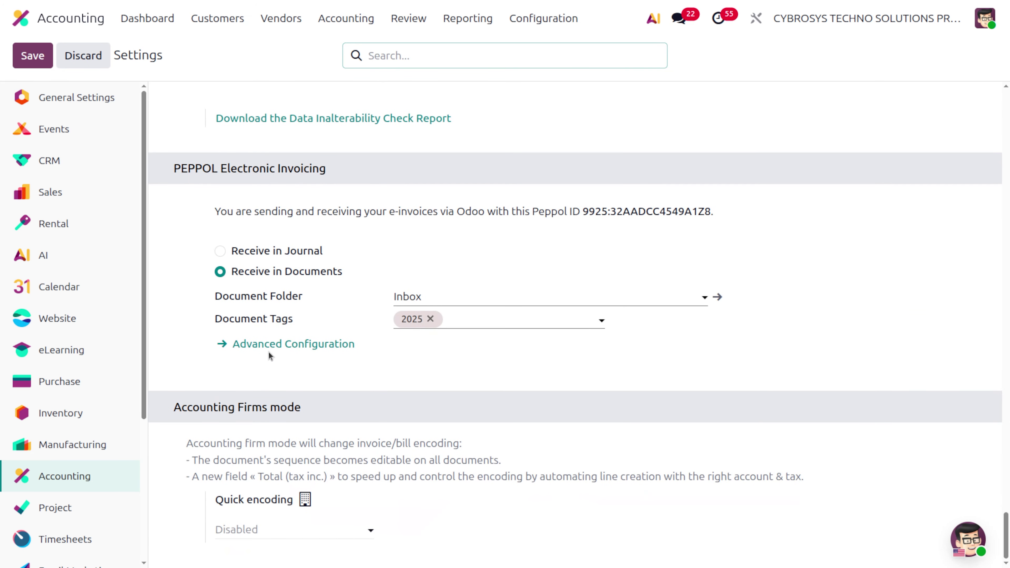
pyautogui.click(271, 345)
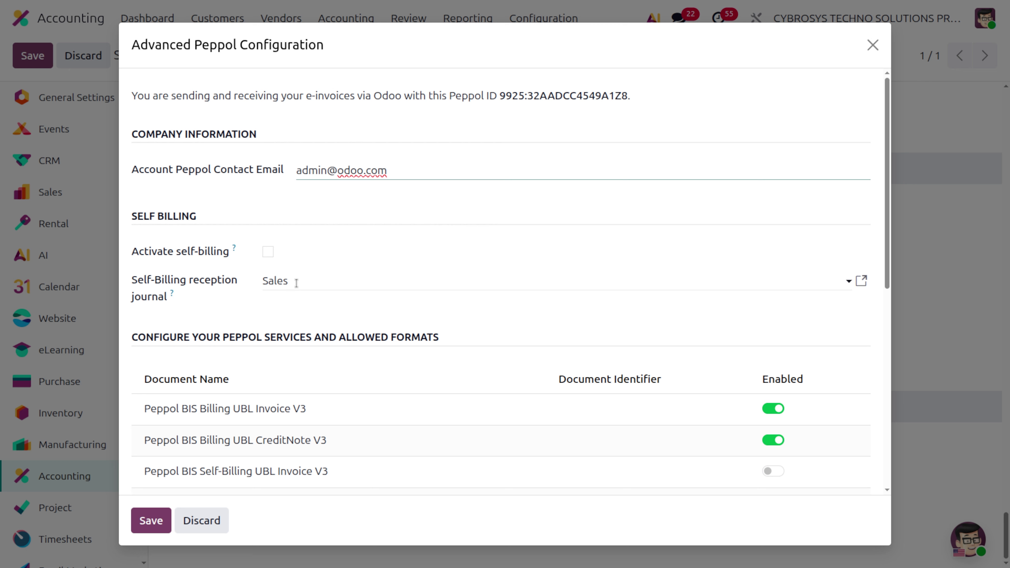
pyautogui.scroll(-2, 289, 437)
pyautogui.scroll(-3, 289, 438)
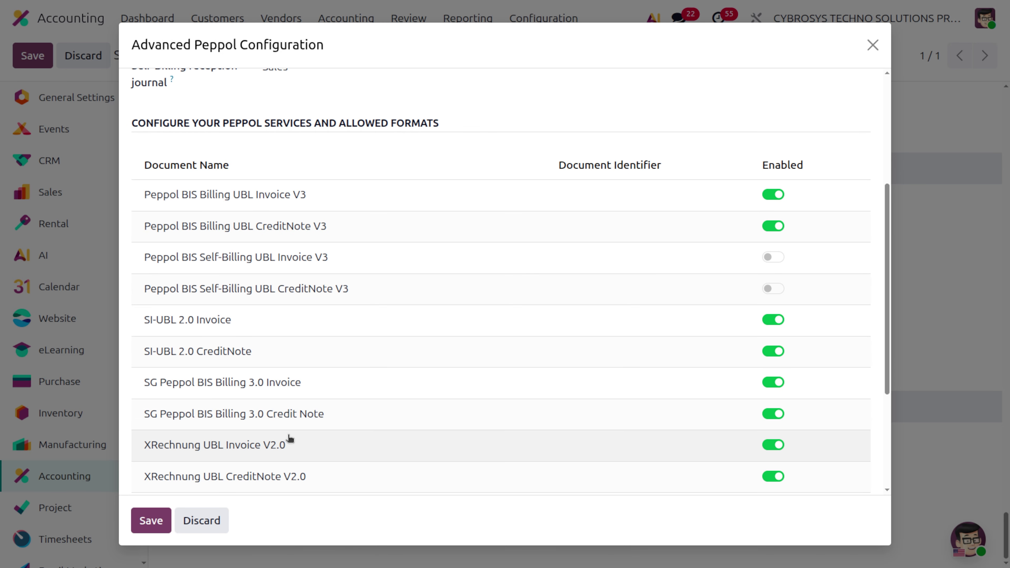
pyautogui.scroll(1, 289, 438)
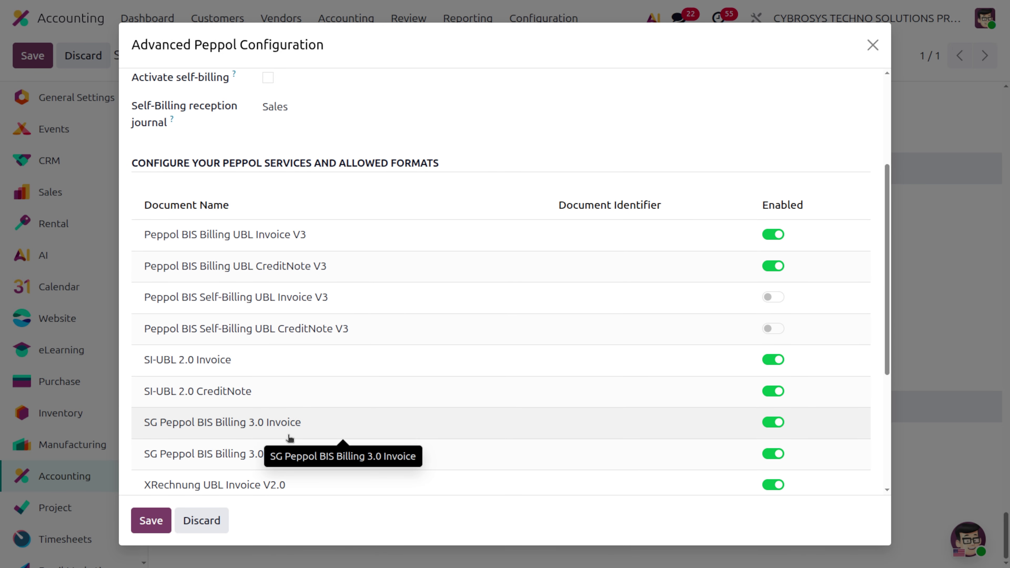
pyautogui.scroll(1, 289, 437)
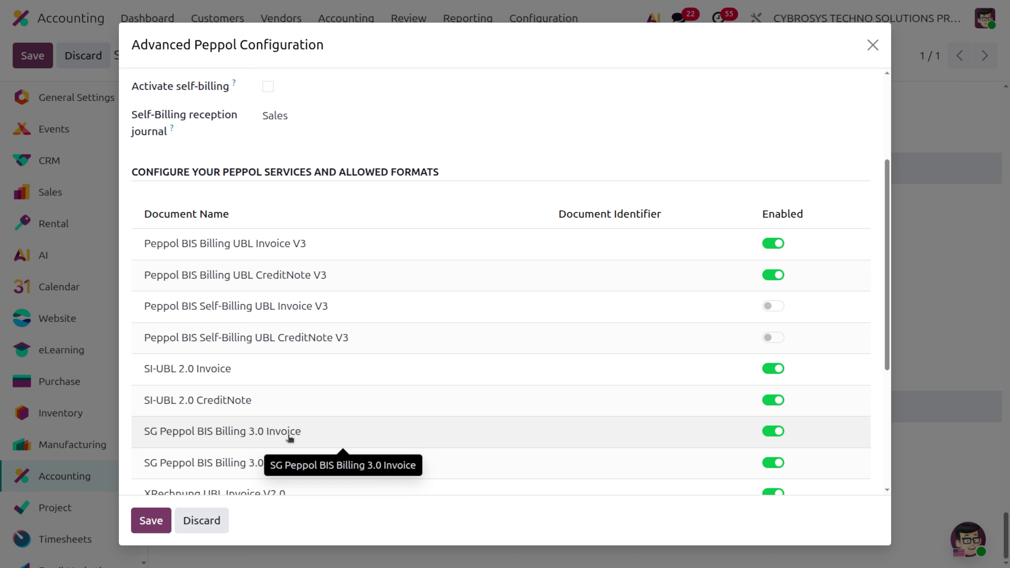
pyautogui.scroll(-1, 290, 438)
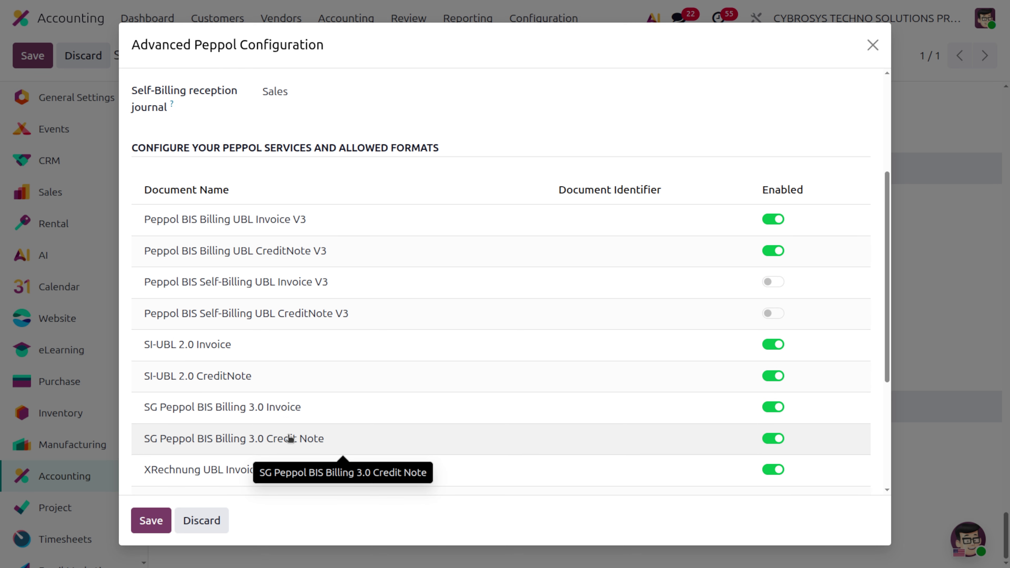
pyautogui.click(151, 521)
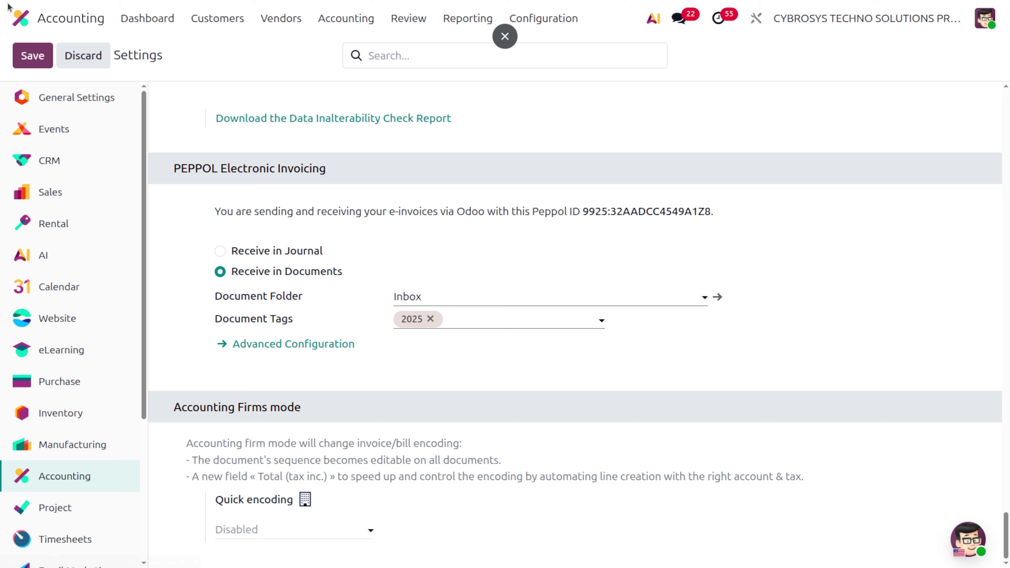
# From the Accounting dashboard, start a new customer invoice.
pyautogui.click(148, 19)
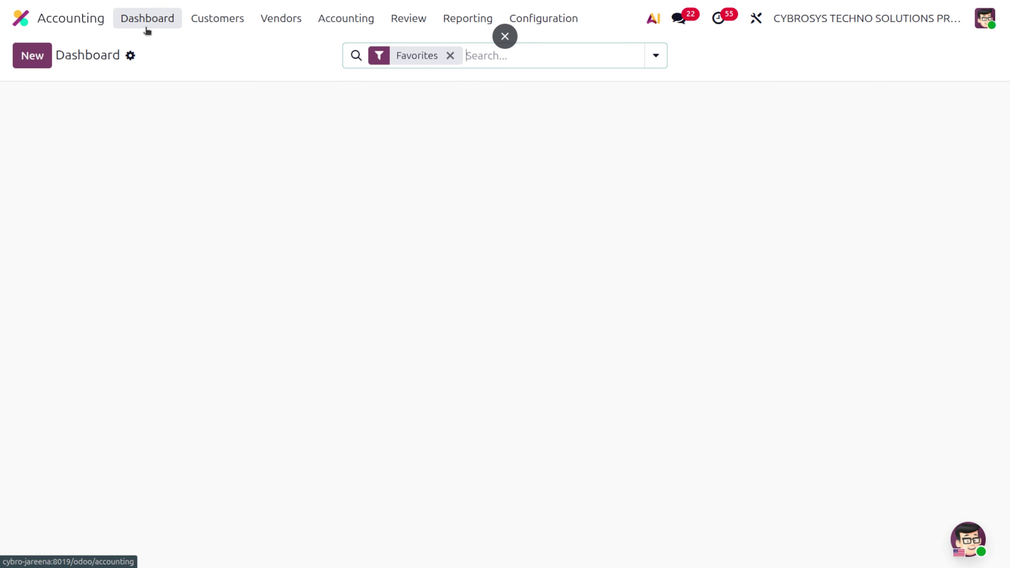
pyautogui.click(225, 24)
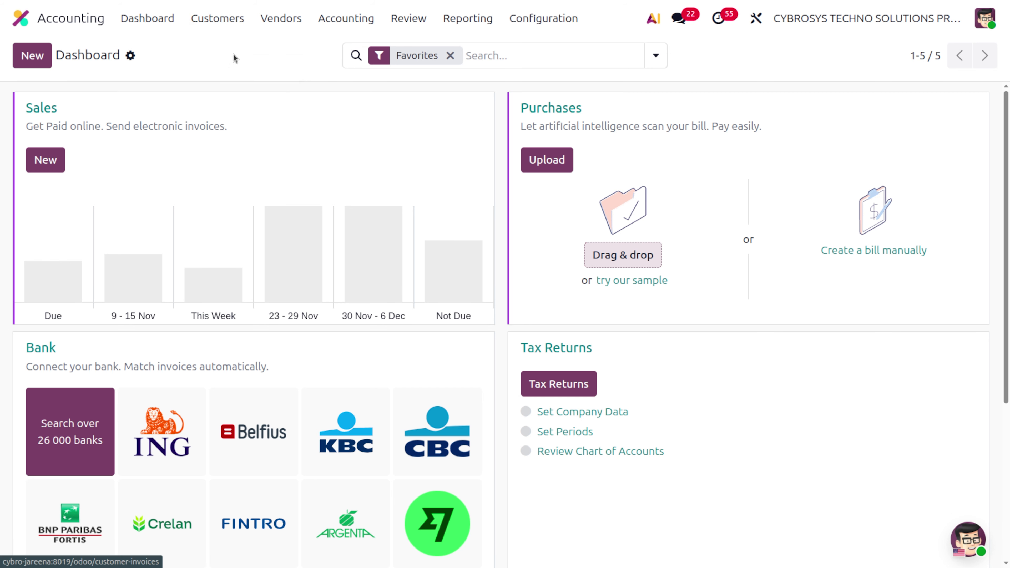
pyautogui.click(234, 55)
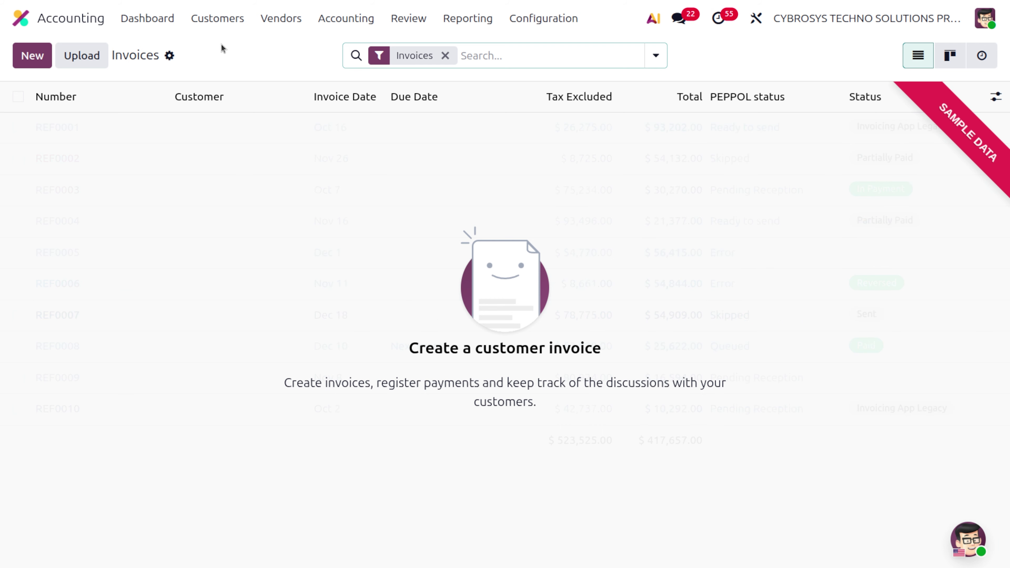
pyautogui.click(31, 61)
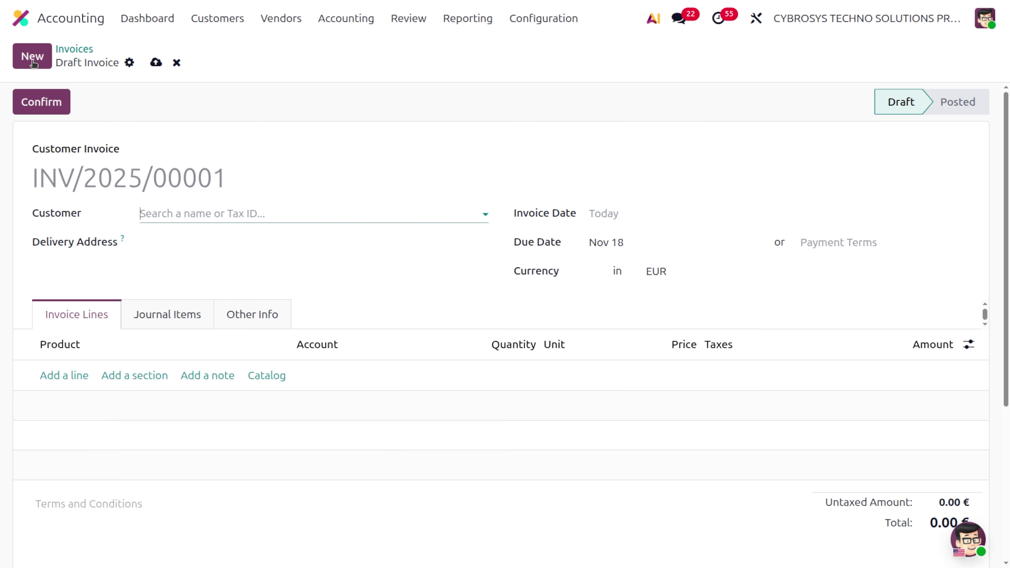
# Set Bloem GmbH as the invoice customer and open its contact record.
pyautogui.click(181, 208)
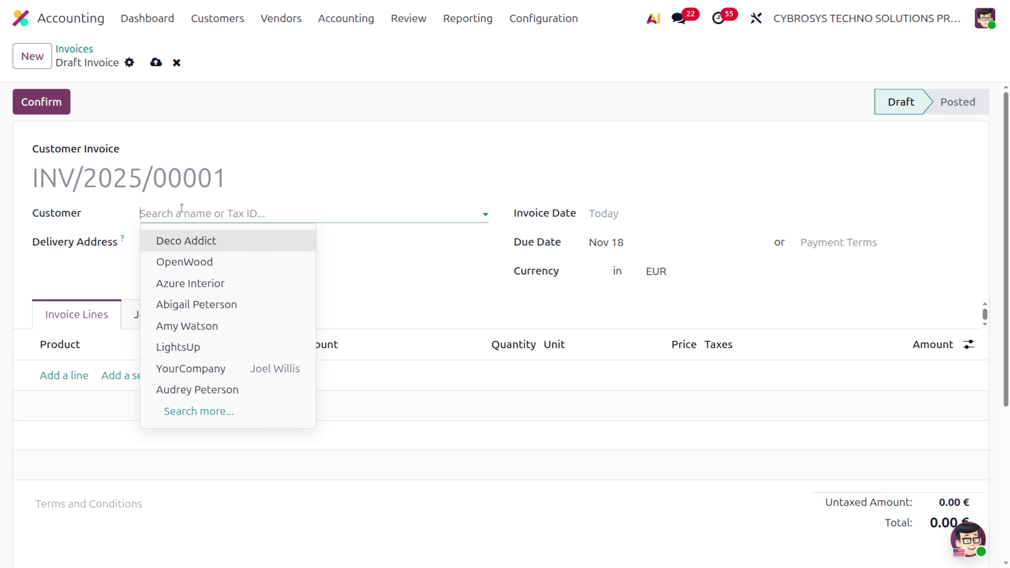
pyautogui.write('Bloem GmbH')
pyautogui.click(191, 241)
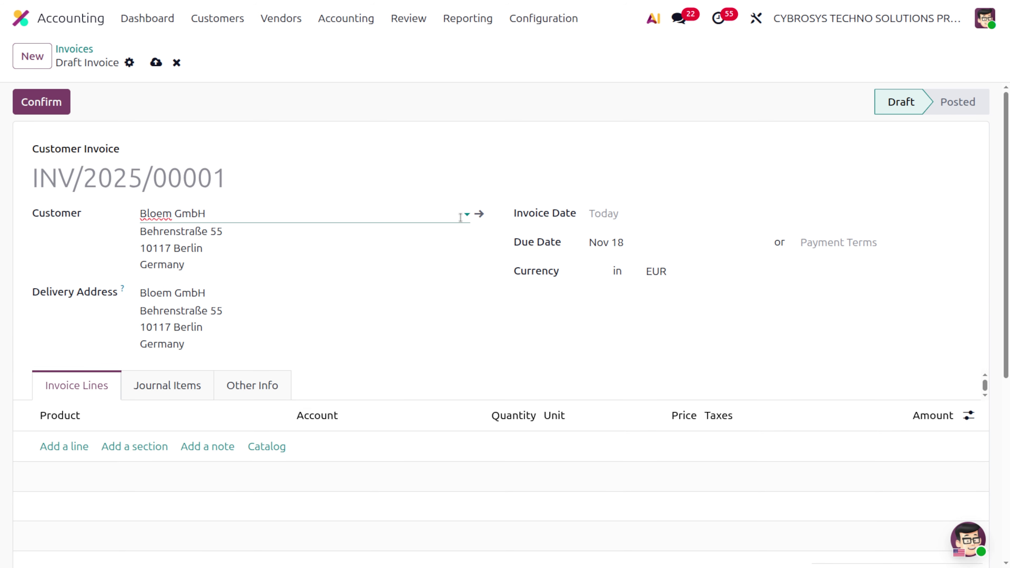
pyautogui.click(480, 214)
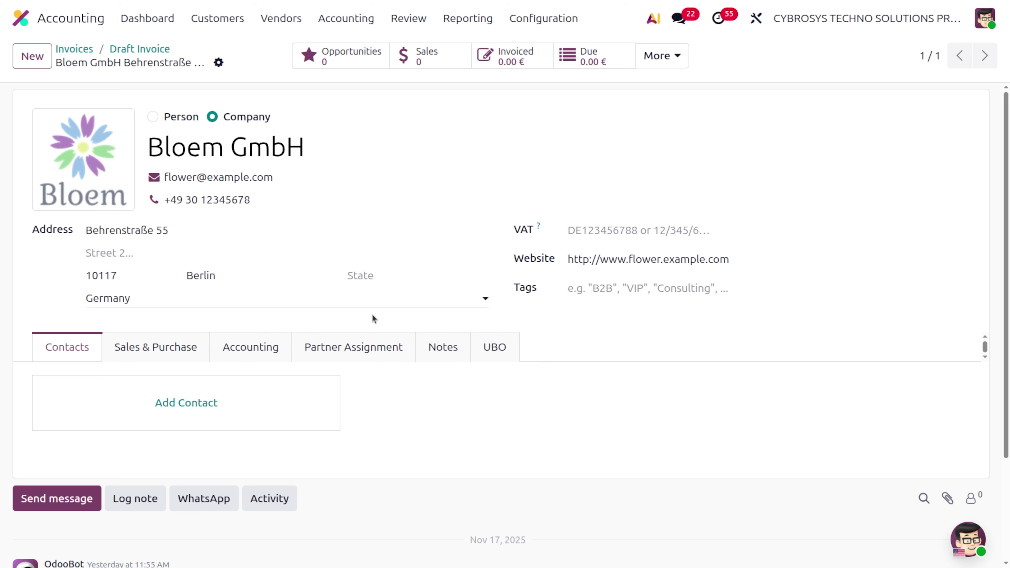
# Review Bloem GmbH's Accounting tab, then return to draft invoice INV/2025/00001.
pyautogui.click(243, 351)
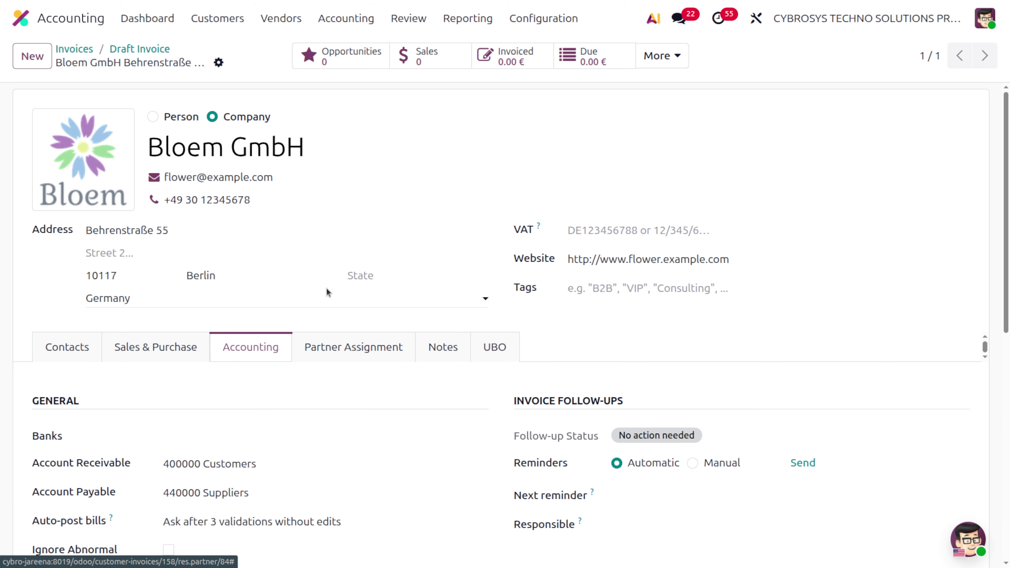
pyautogui.scroll(-5, 370, 286)
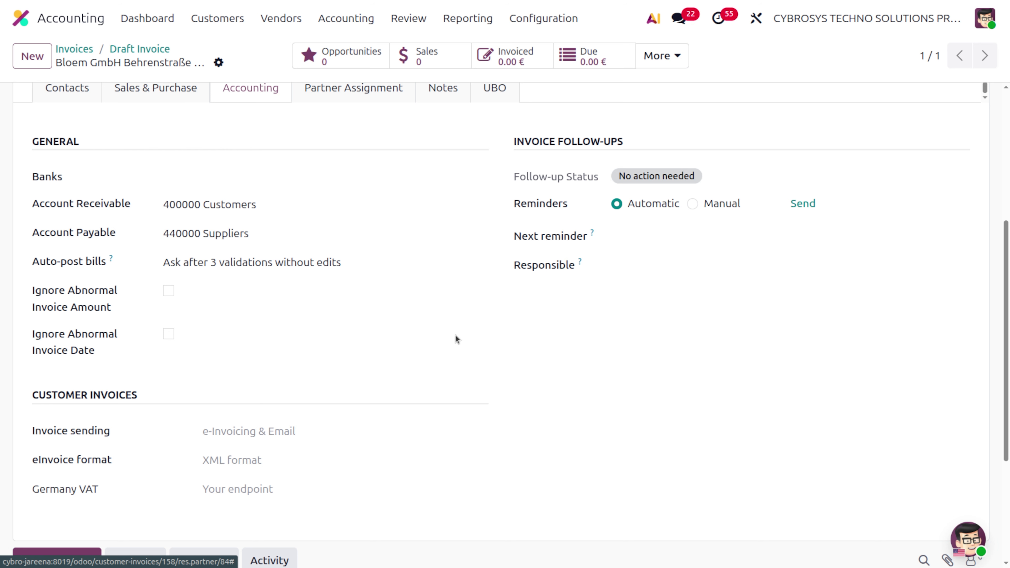
pyautogui.click(152, 49)
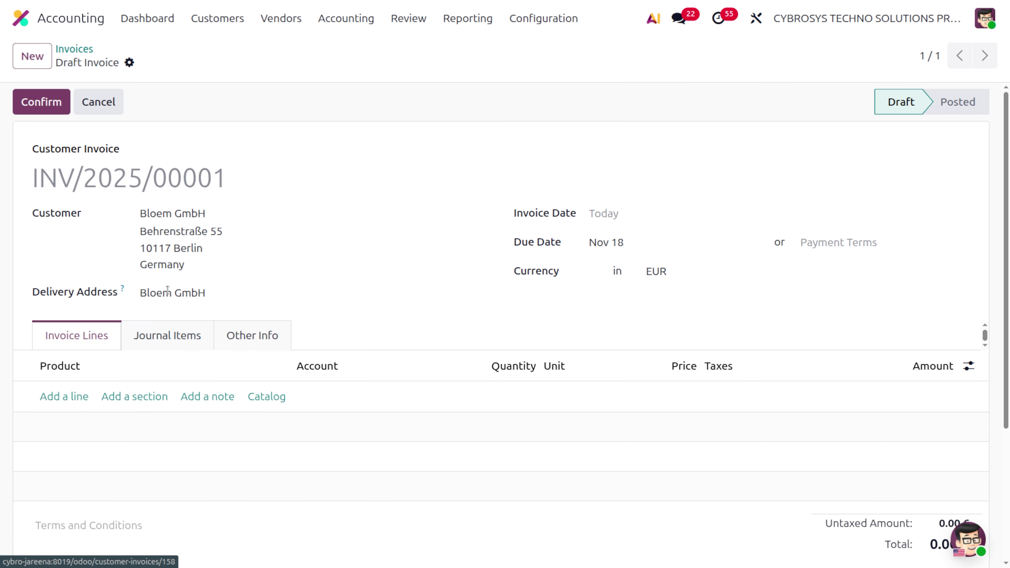
# In the product catalog filtered to Services, add Flooring Services, Warranty and Car Leasing (SUB).
pyautogui.click(57, 398)
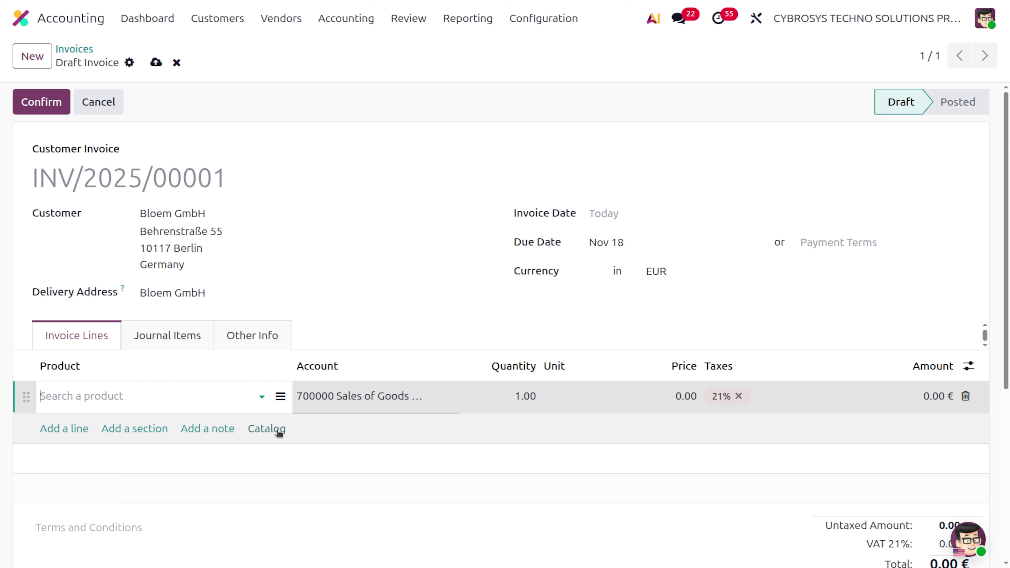
pyautogui.click(266, 429)
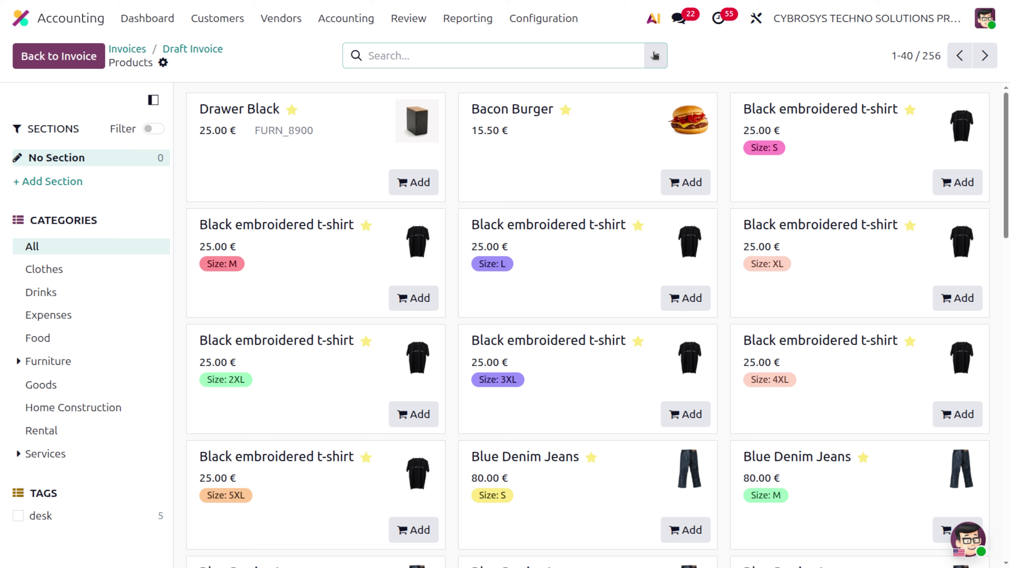
pyautogui.click(655, 56)
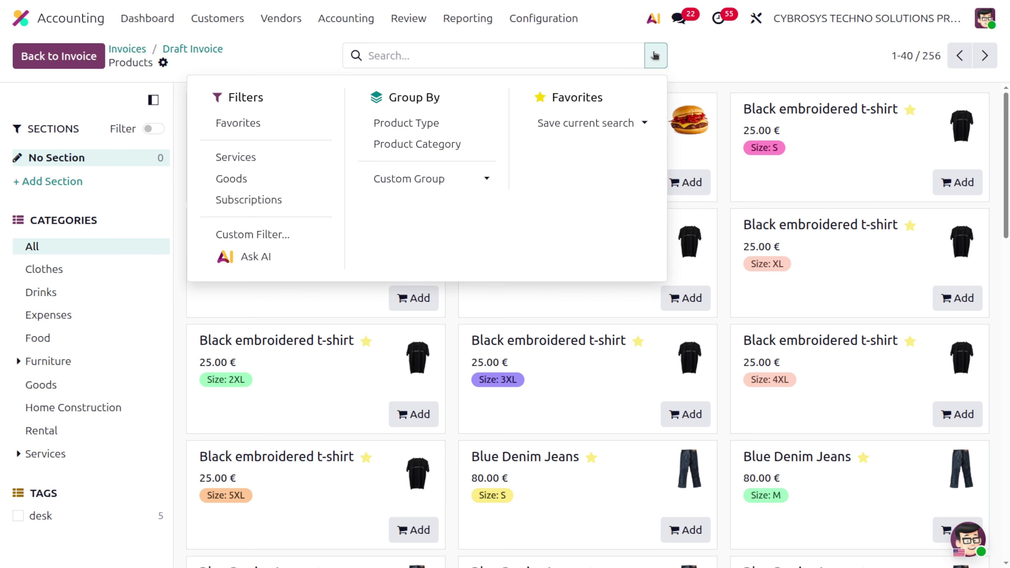
pyautogui.click(245, 158)
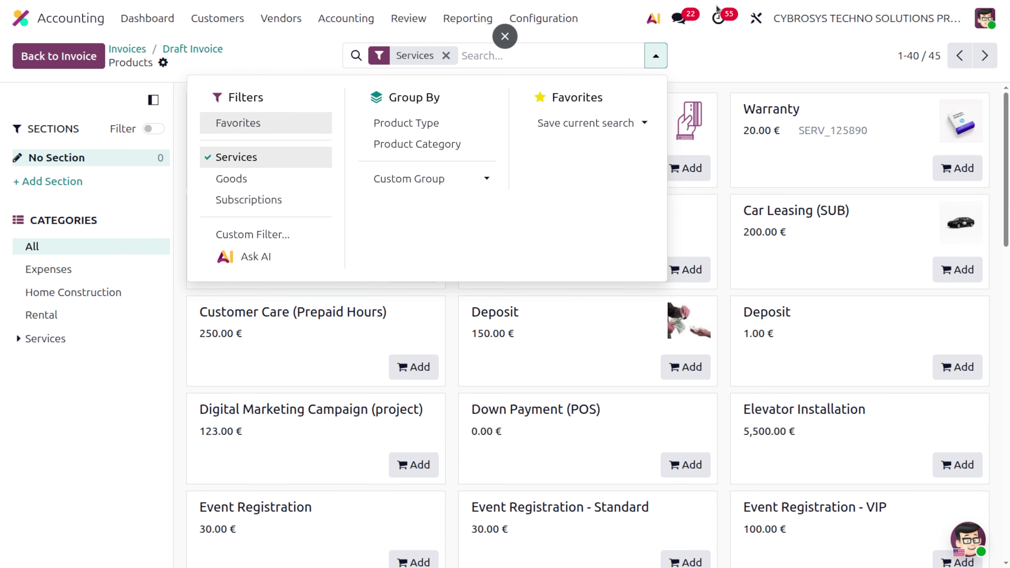
pyautogui.click(733, 68)
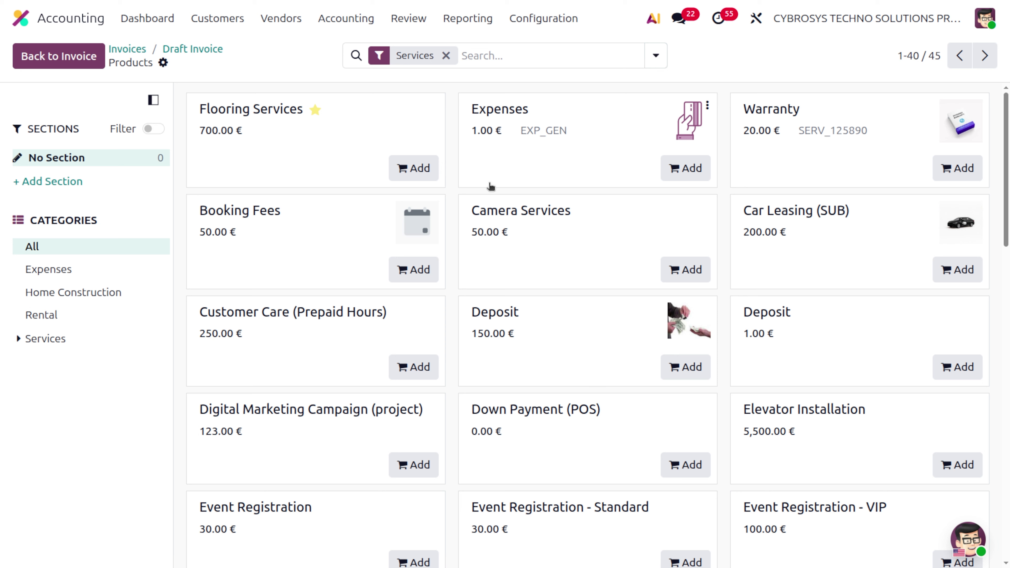
pyautogui.click(427, 169)
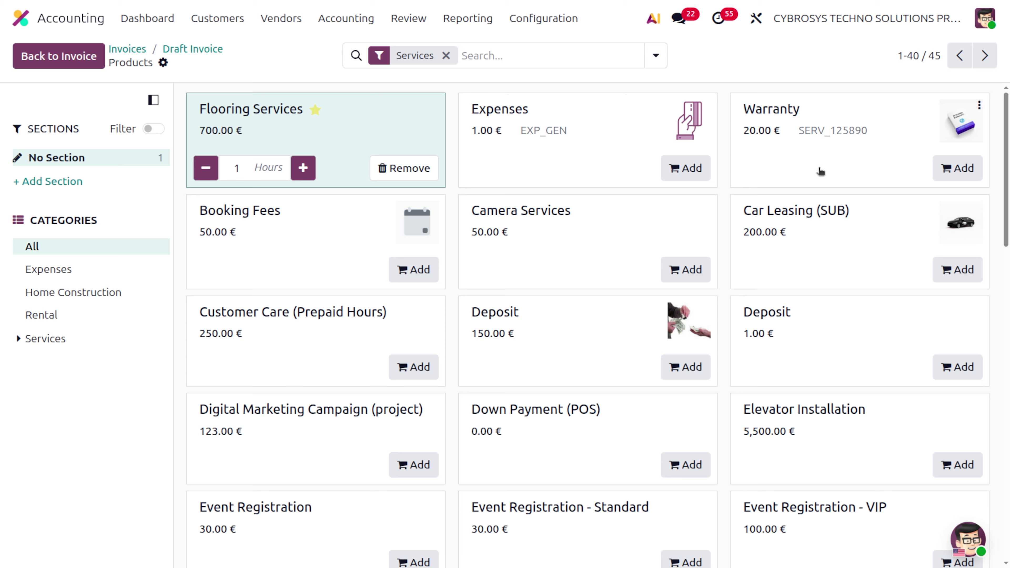
pyautogui.click(961, 167)
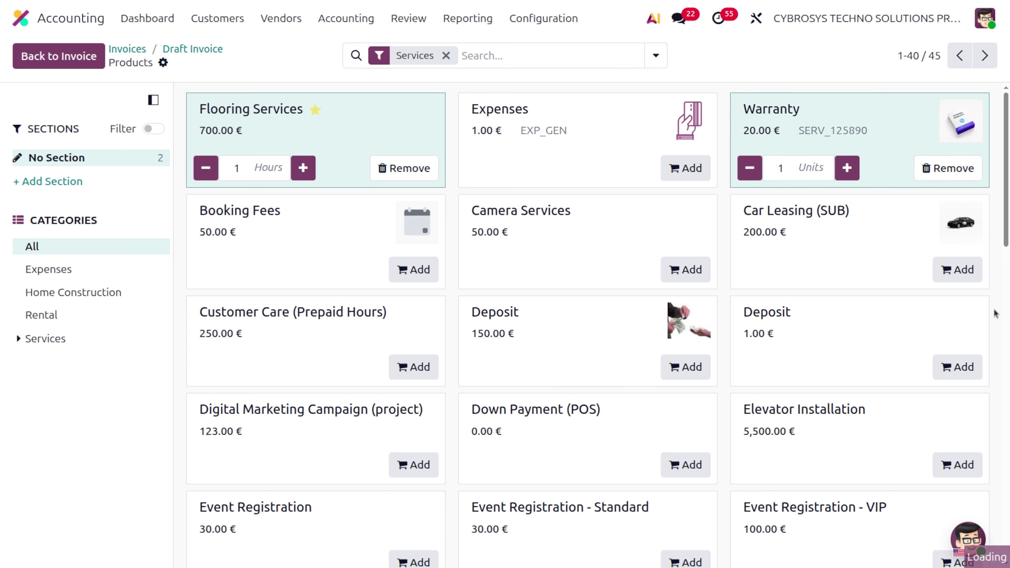
pyautogui.click(958, 269)
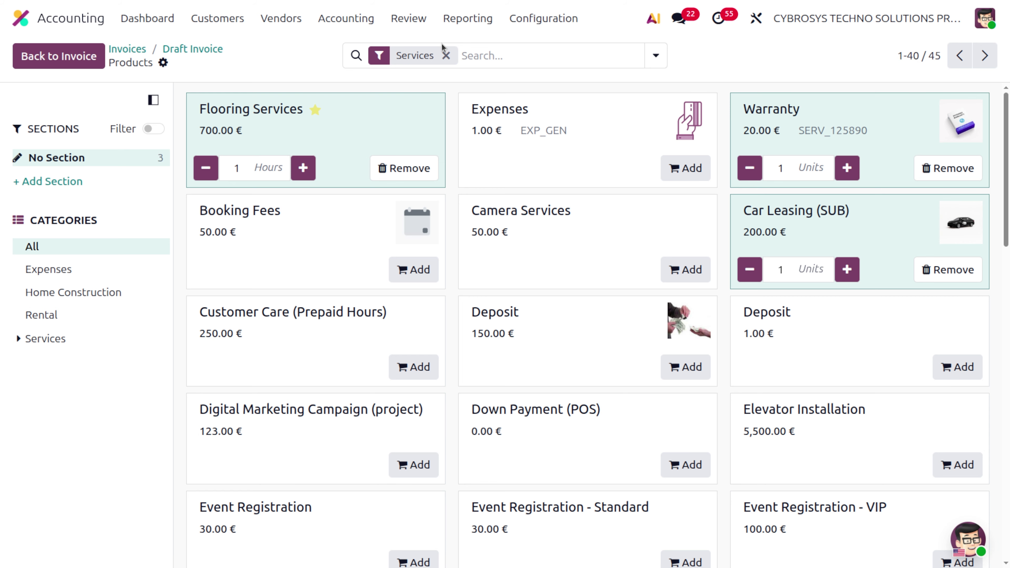
pyautogui.click(447, 55)
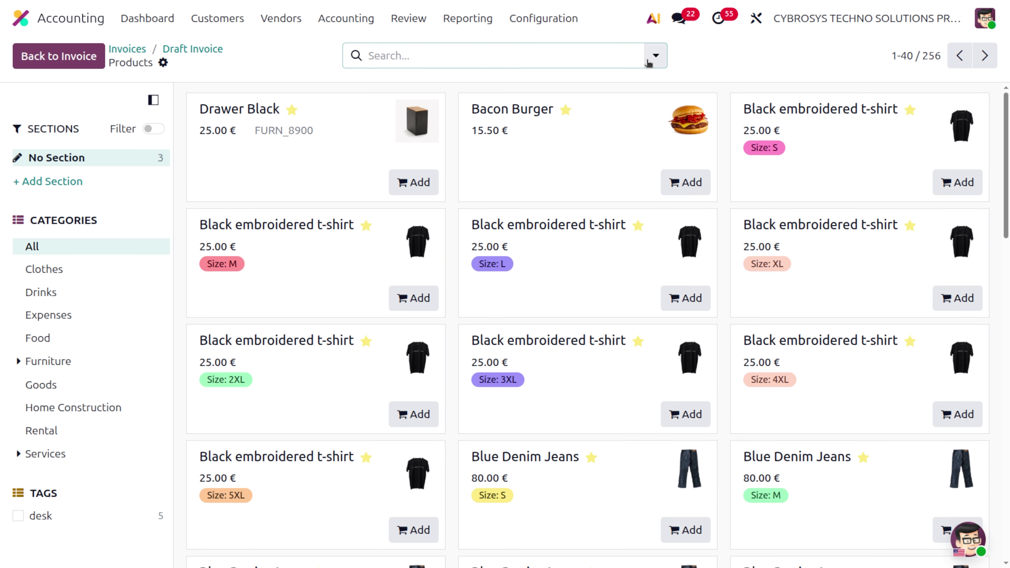
# Filter the catalog to Goods and add t-shirt (Size M), Drawer Black, Casual Denim Short.
pyautogui.click(655, 55)
pyautogui.click(258, 178)
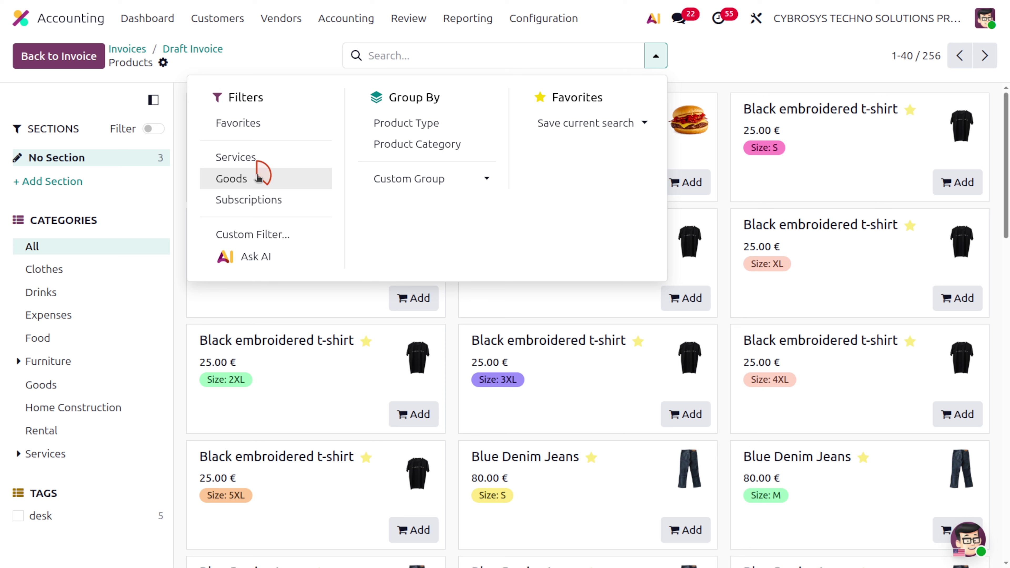
pyautogui.click(269, 46)
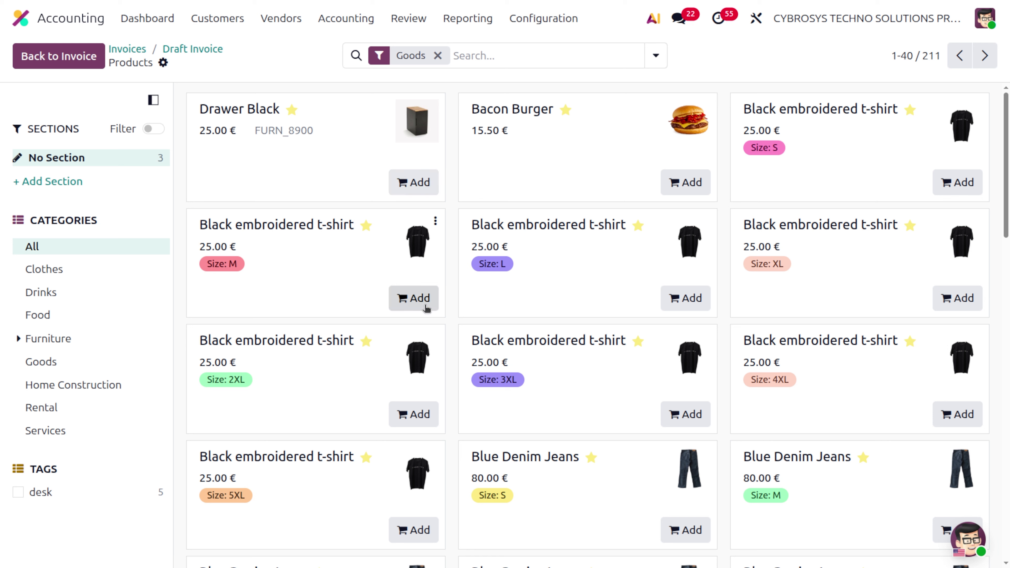
pyautogui.click(412, 296)
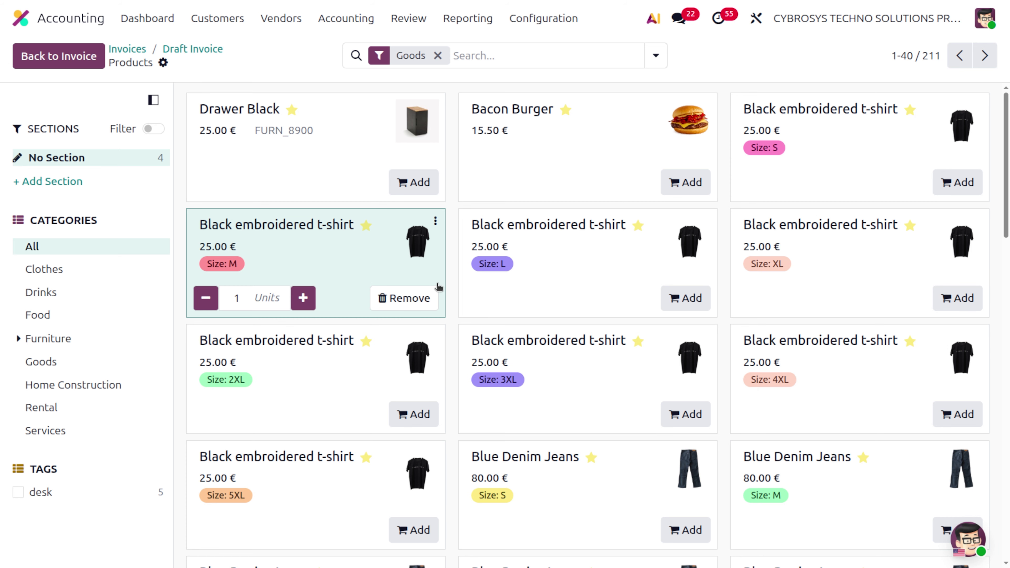
pyautogui.click(414, 182)
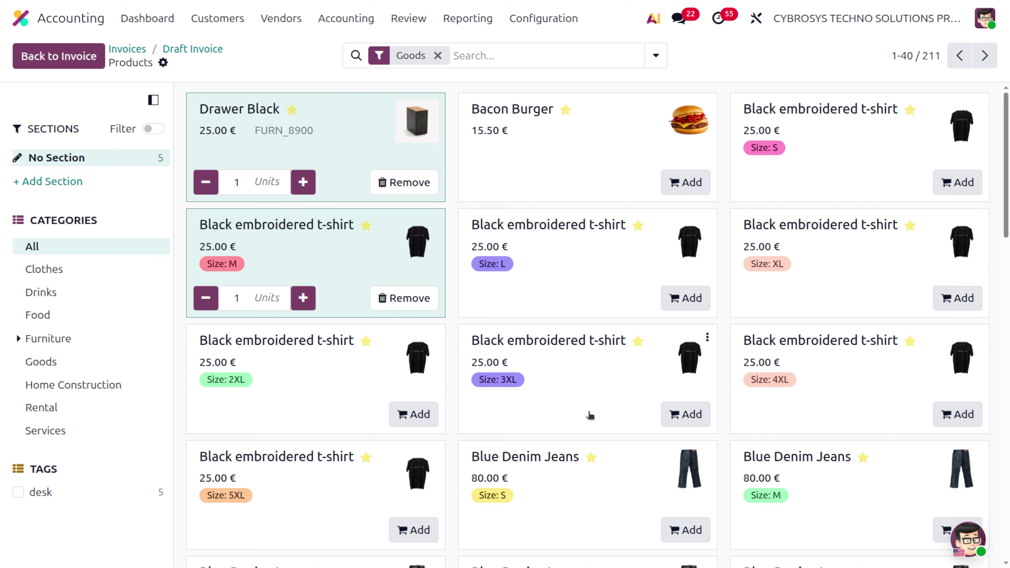
pyautogui.scroll(-10, 590, 415)
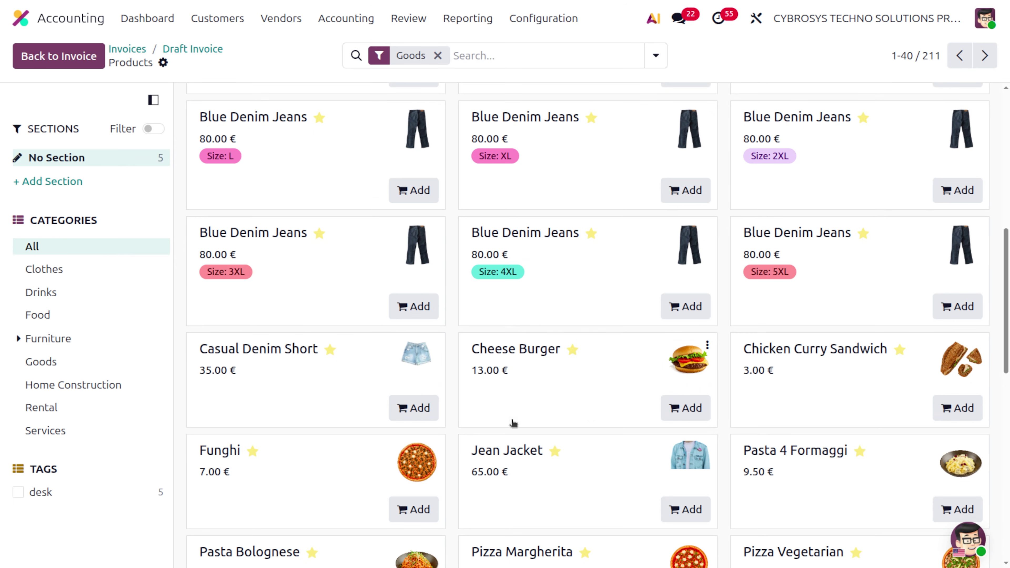
pyautogui.click(415, 408)
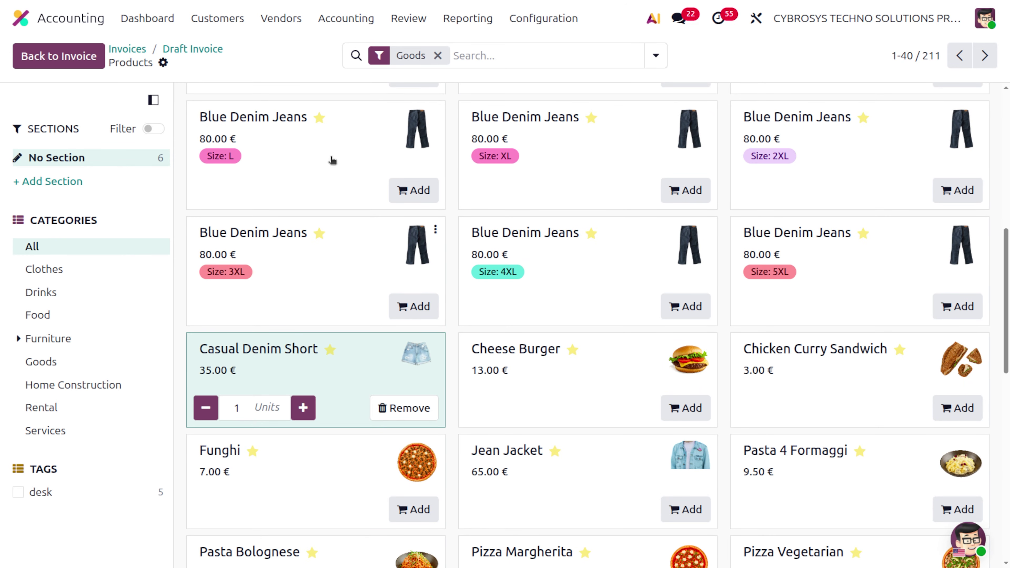
pyautogui.click(178, 55)
# Delete the empty first line so the invoice totals 1,216.05 € (1,005.00 € untaxed).
pyautogui.scroll(-5, 315, 388)
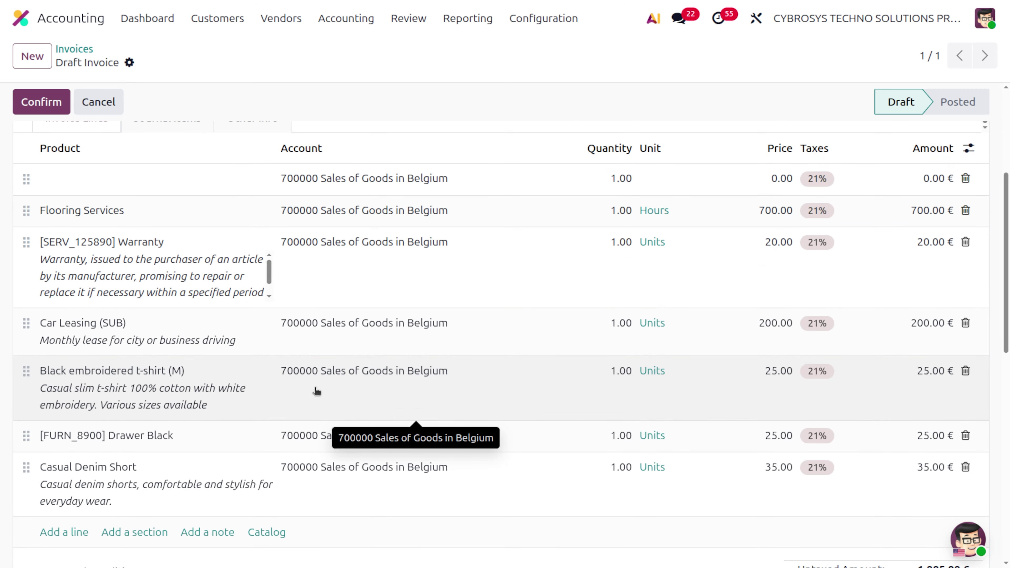
pyautogui.scroll(1, 316, 391)
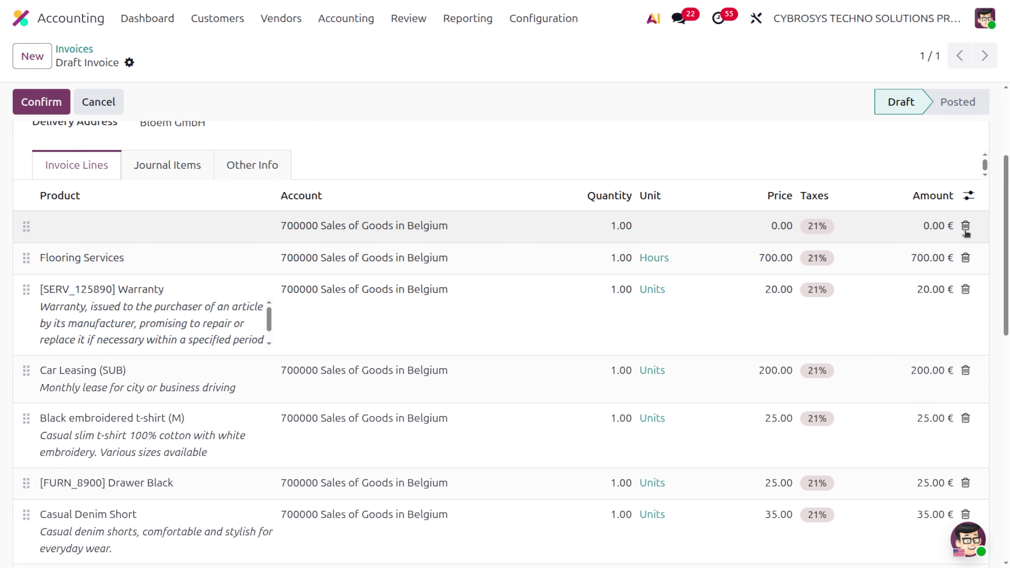
pyautogui.click(965, 227)
pyautogui.scroll(-5, 437, 543)
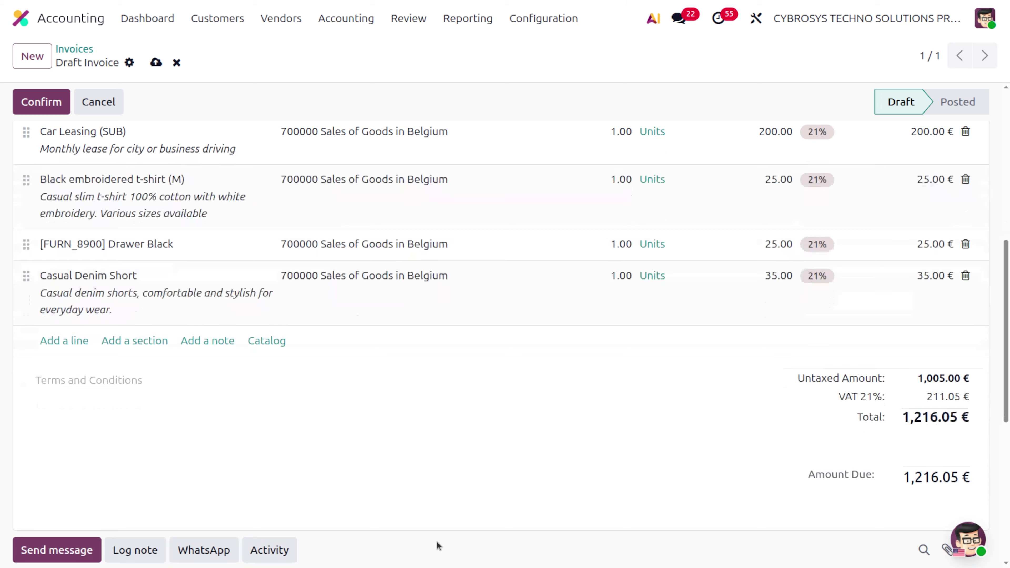
pyautogui.scroll(2, 437, 543)
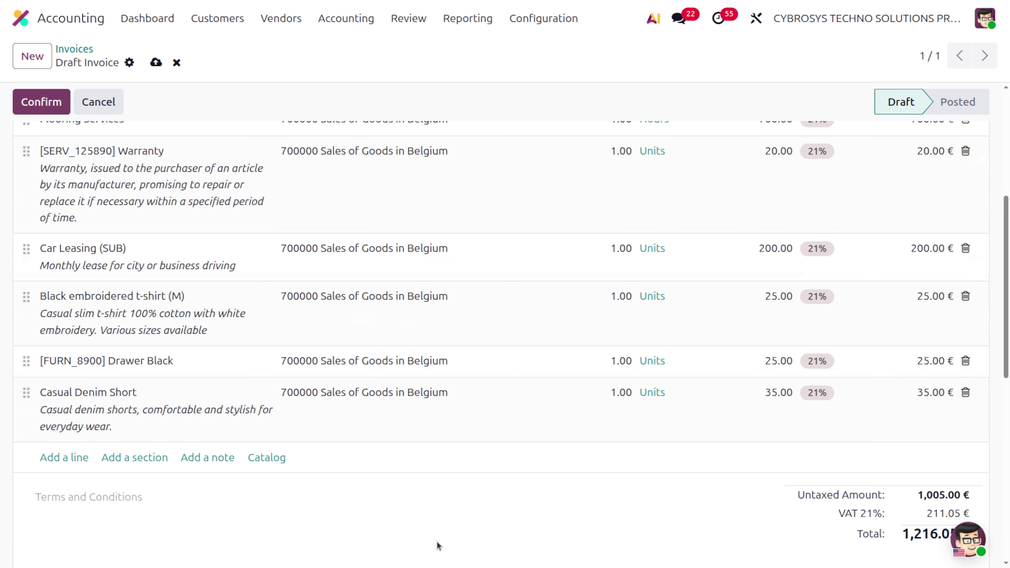
pyautogui.click(271, 463)
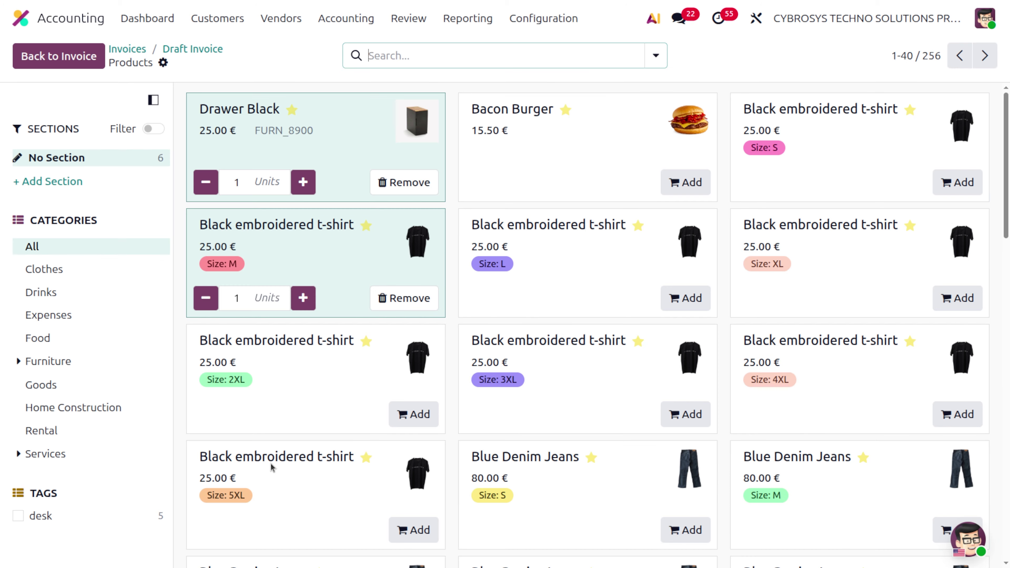
pyautogui.click(194, 50)
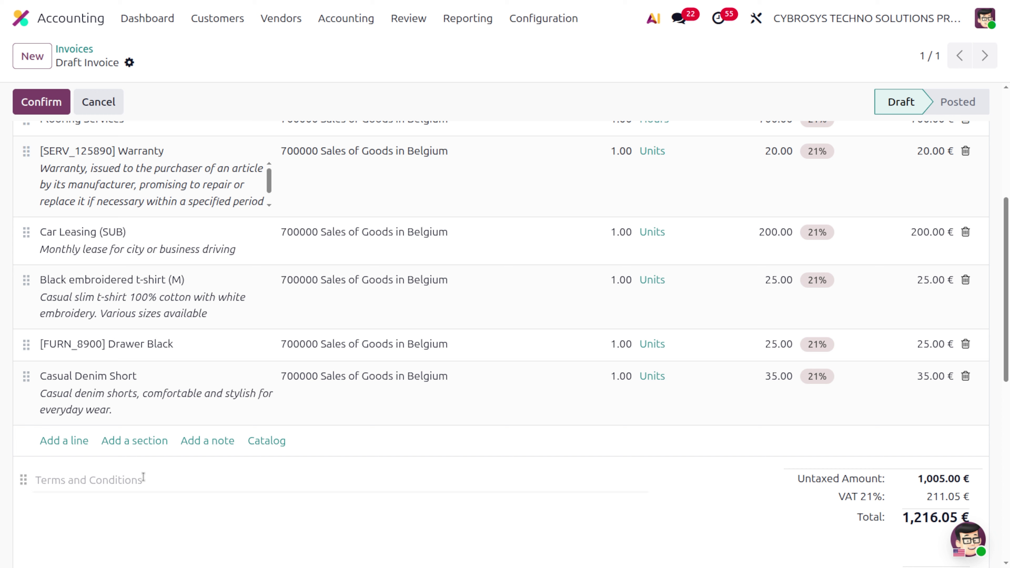
# Add section lines named Service and Goods below the six product lines.
pyautogui.click(112, 440)
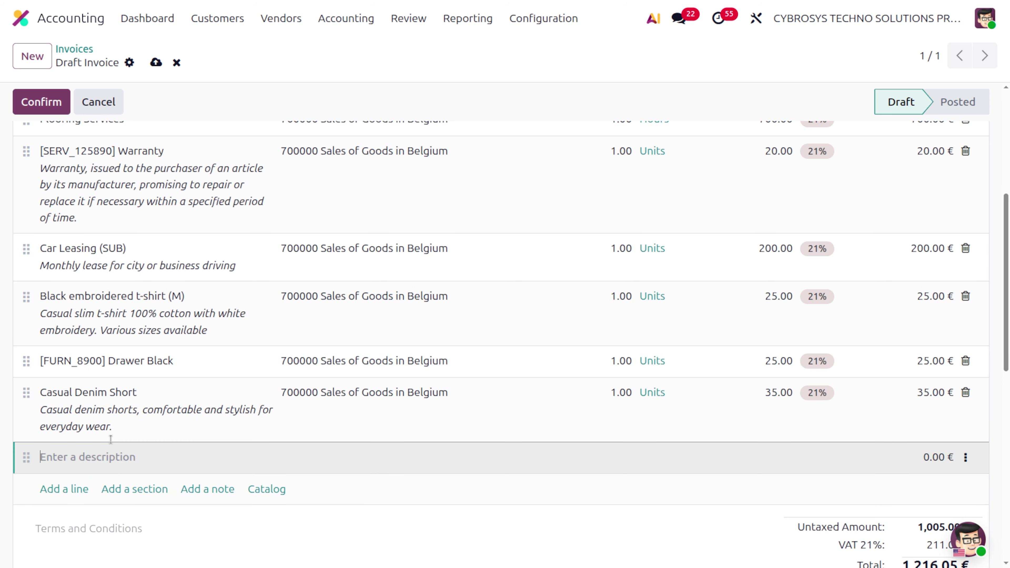
pyautogui.write('Service')
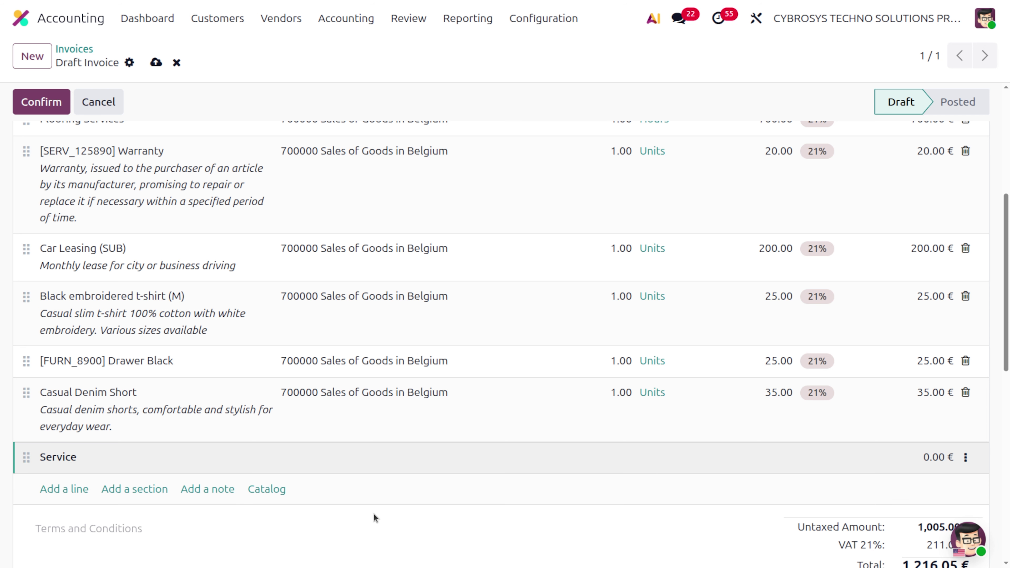
pyautogui.click(128, 490)
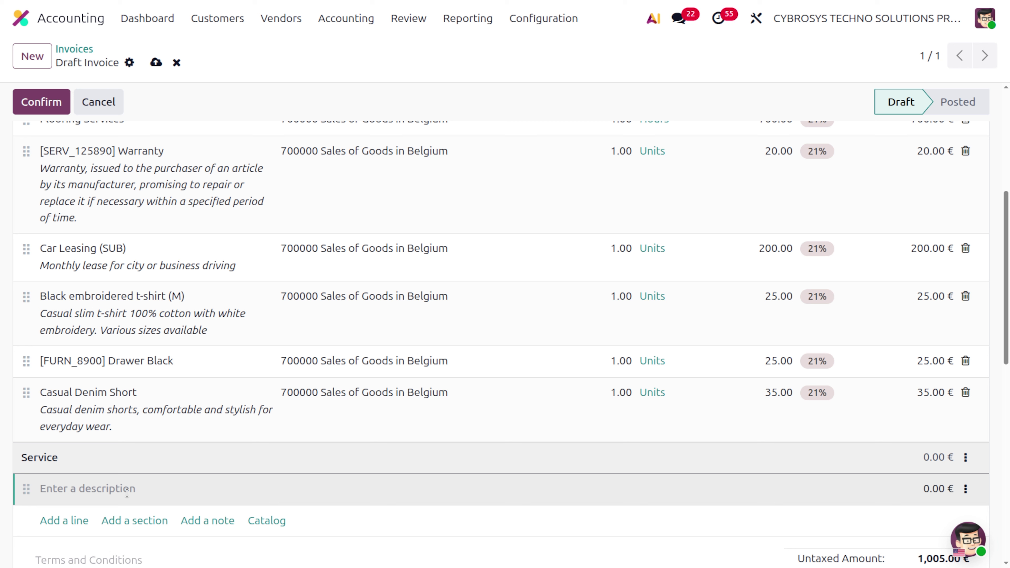
pyautogui.write('Goods')
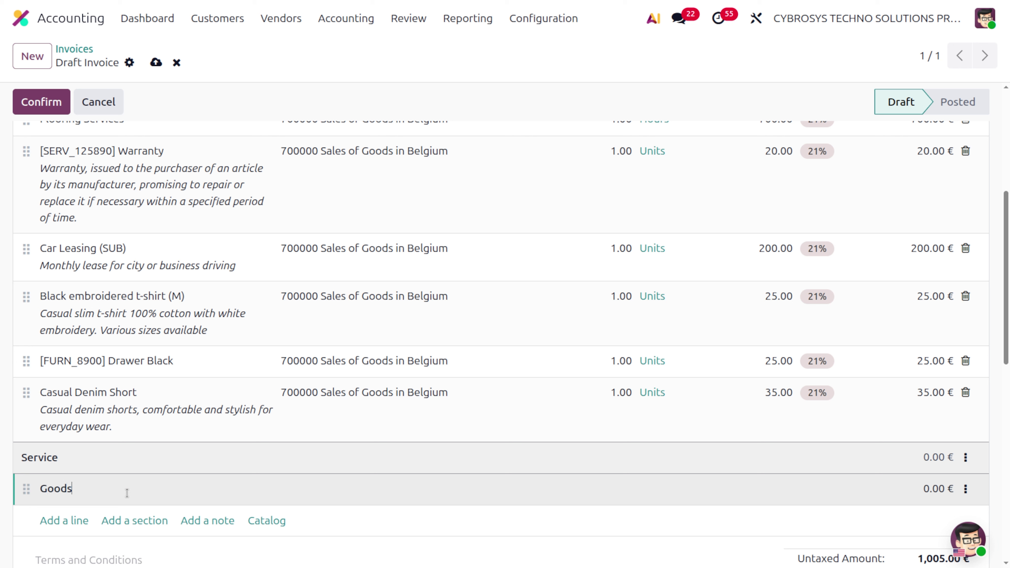
pyautogui.click(334, 522)
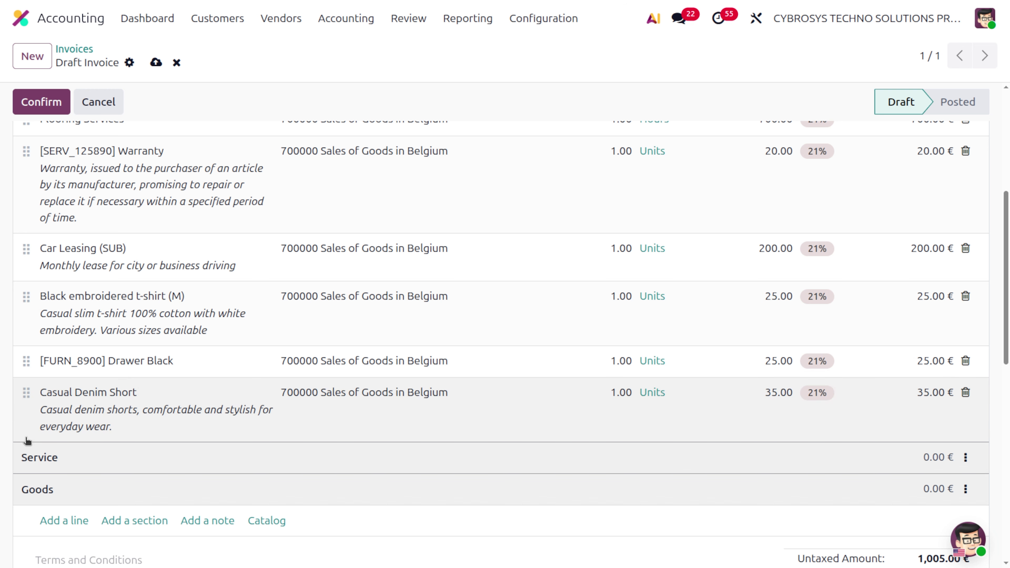
pyautogui.scroll(3, 210, 374)
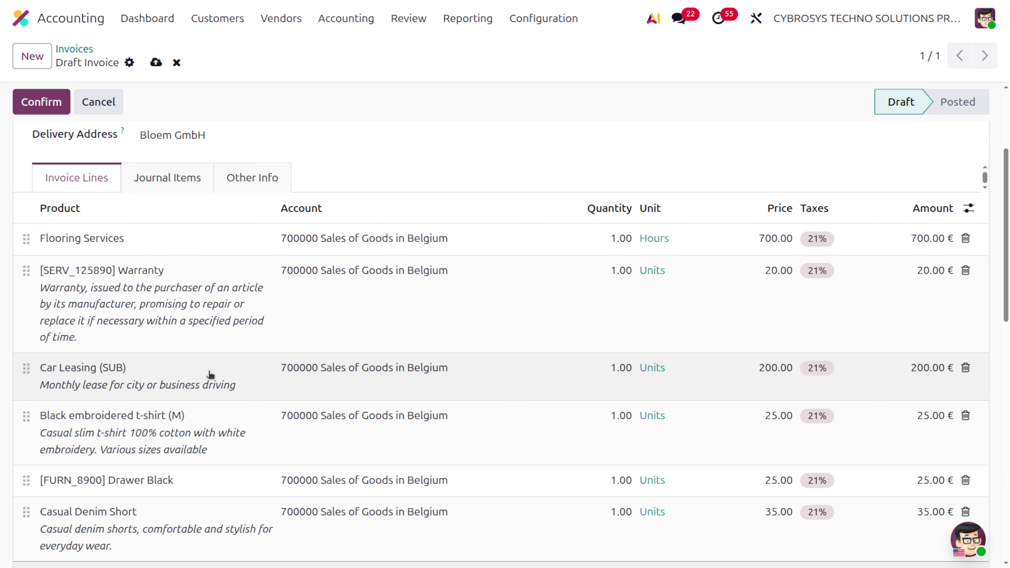
# Move the Service section above Flooring Services and the Goods section above Black embroidered t-shirt (M).
pyautogui.scroll(-3, 210, 374)
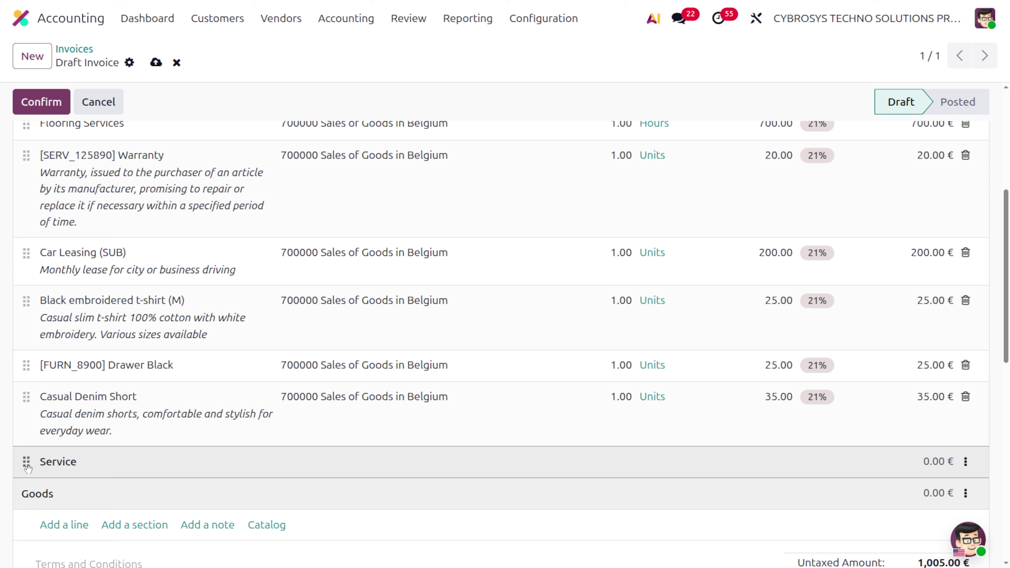
pyautogui.moveTo(26, 465); pyautogui.dragTo(54, 303)
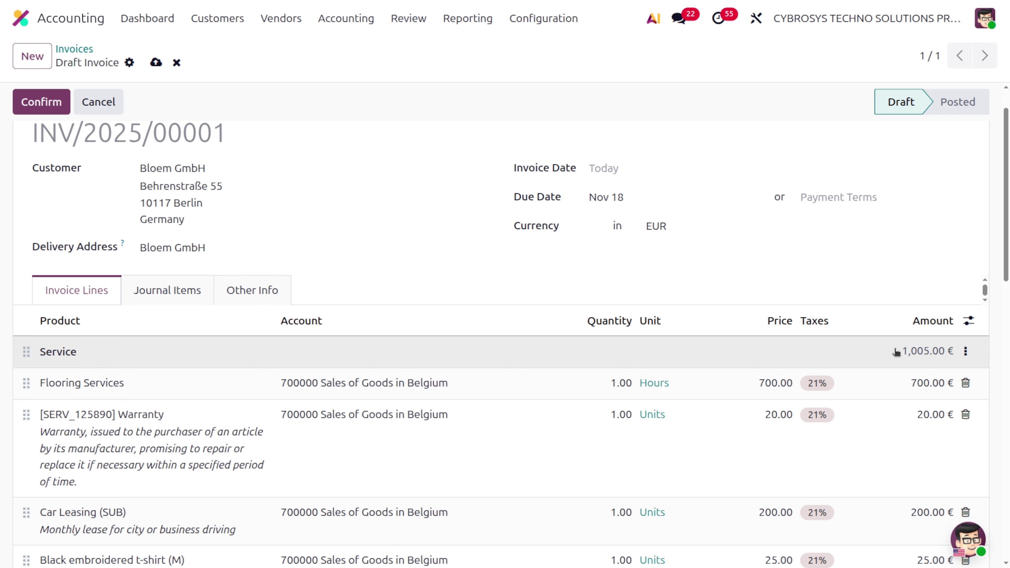
pyautogui.scroll(-6, 608, 444)
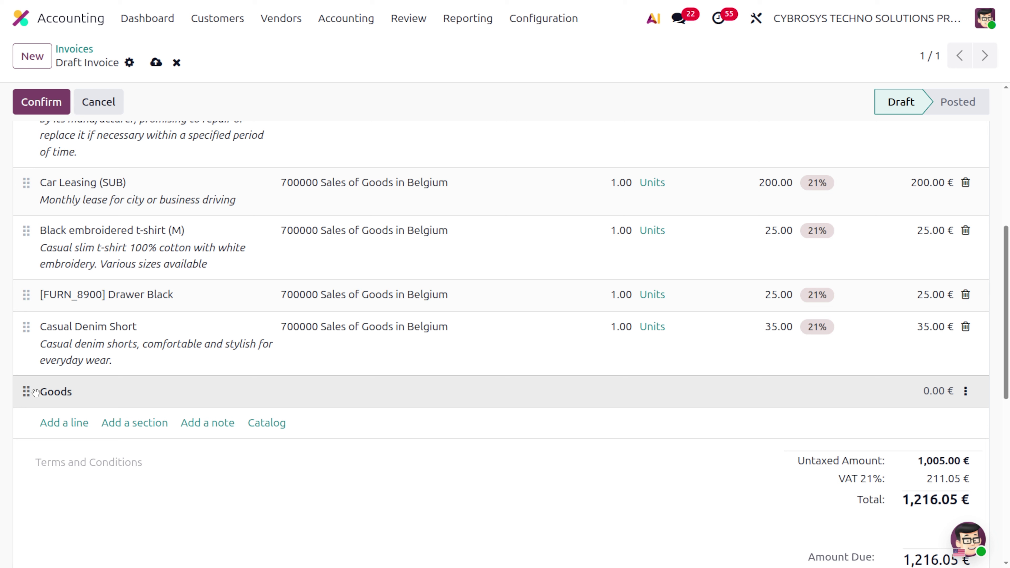
pyautogui.moveTo(26, 392); pyautogui.dragTo(28, 236)
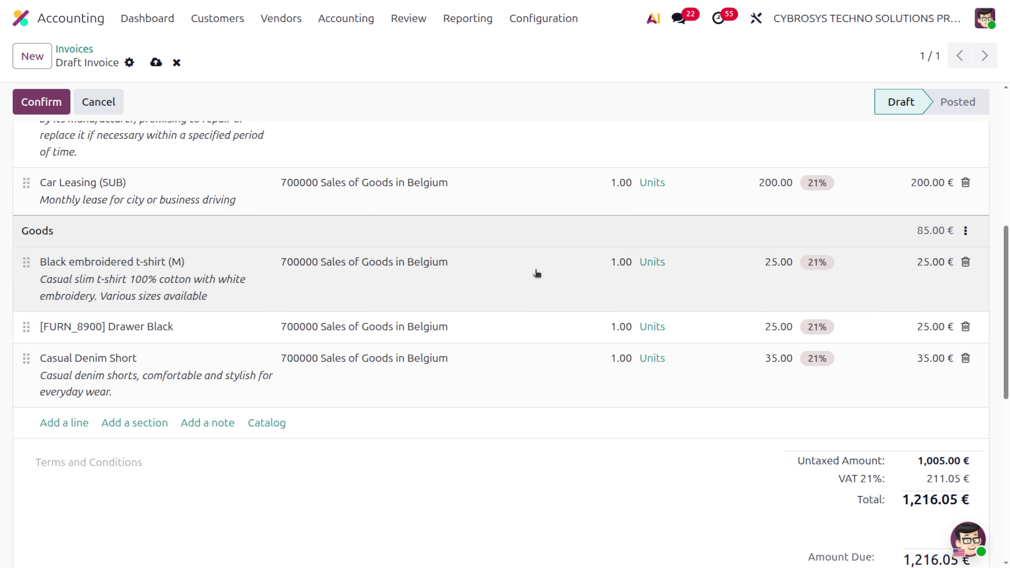
pyautogui.scroll(1, 758, 321)
pyautogui.scroll(5, 756, 322)
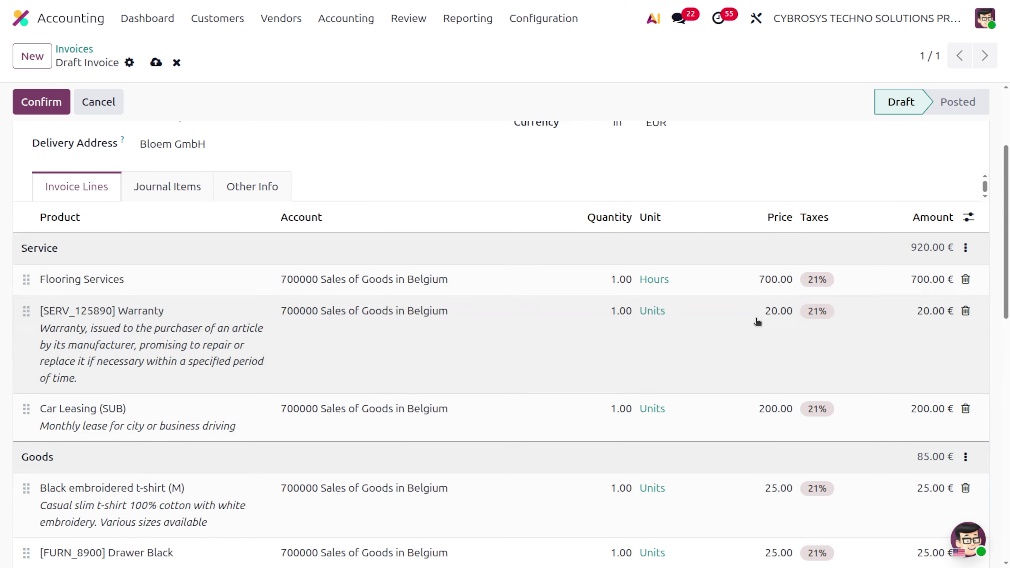
# Hide the prices of the Service section's lines.
pyautogui.click(965, 251)
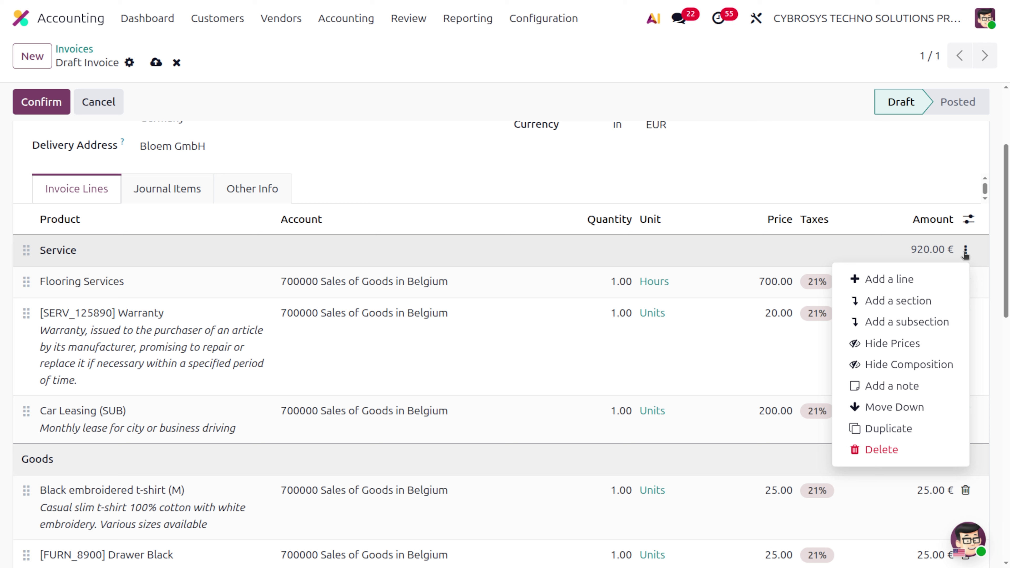
pyautogui.click(908, 345)
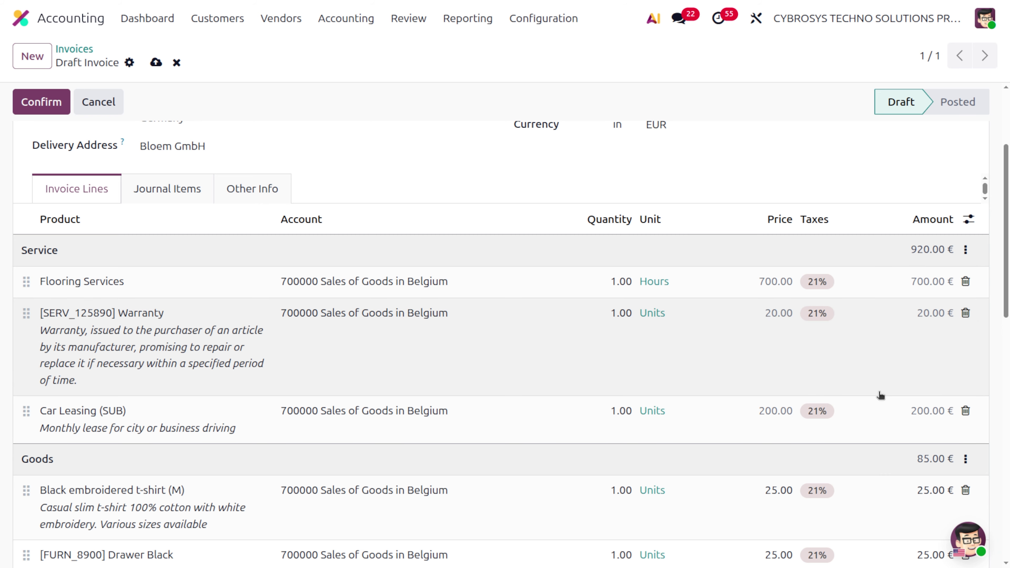
pyautogui.scroll(-5, 880, 396)
pyautogui.scroll(5, 880, 395)
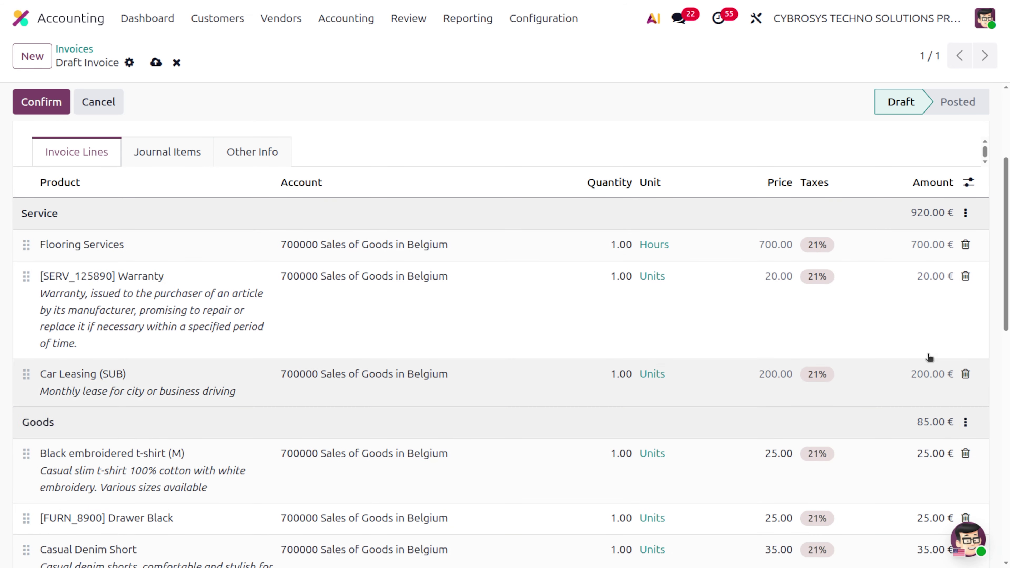
# Hide the line breakdown of the Goods section.
pyautogui.scroll(-3, 856, 408)
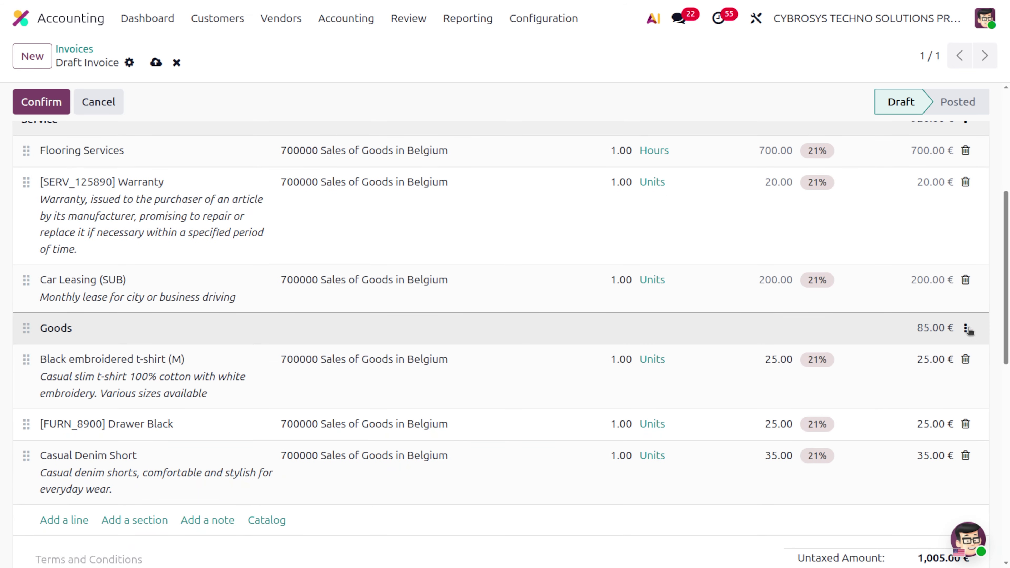
pyautogui.click(963, 328)
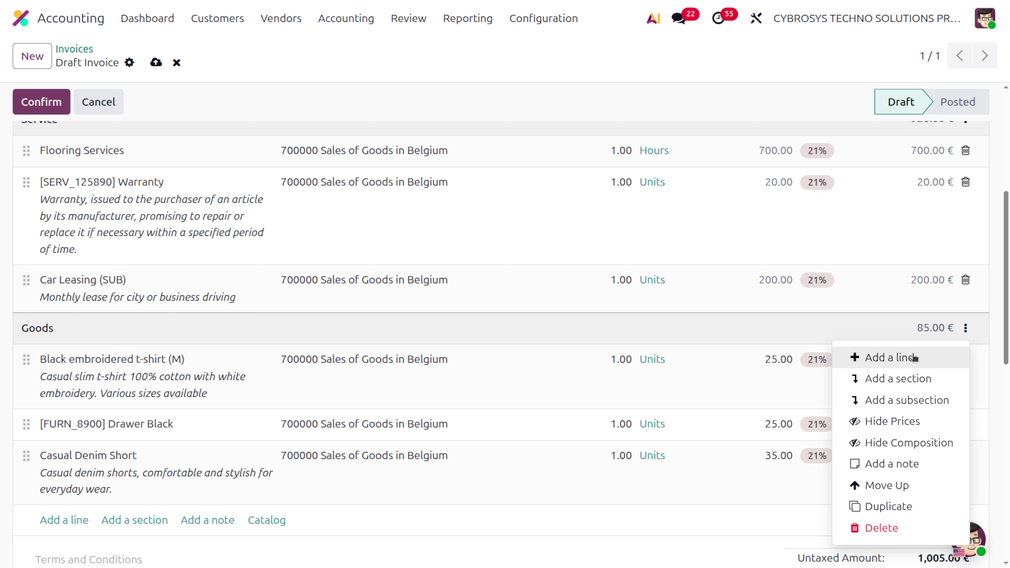
pyautogui.click(897, 448)
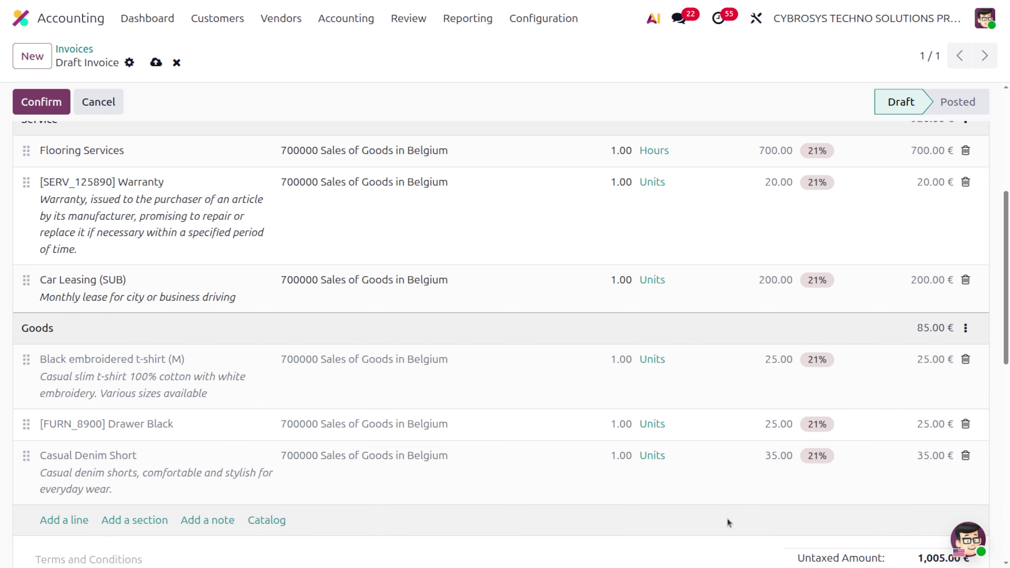
pyautogui.scroll(5, 727, 519)
pyautogui.scroll(1, 729, 521)
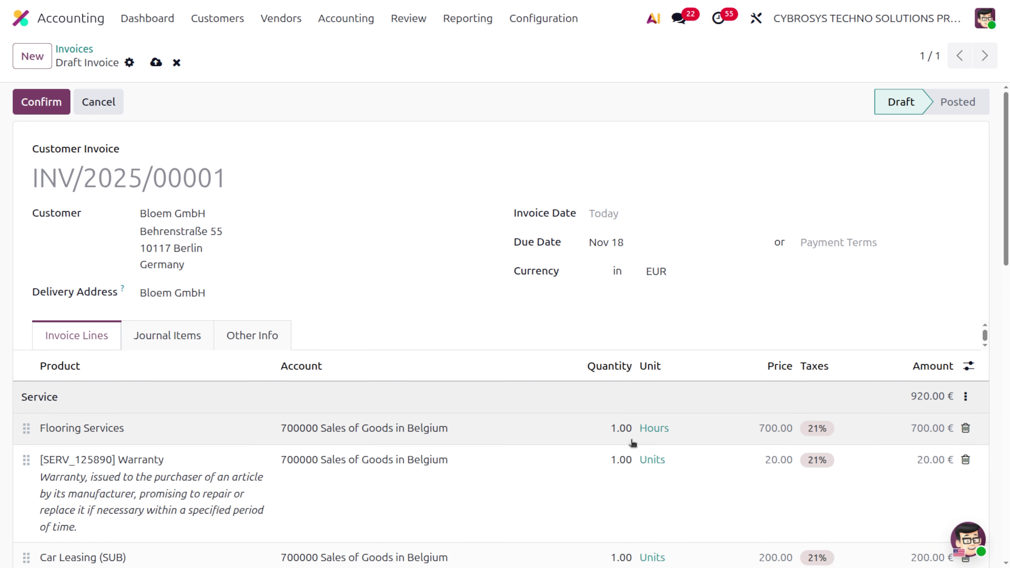
# Switch the invoice currency to USD, entering rate 1.5000, then use the November 11 exchange rate.
pyautogui.click(682, 272)
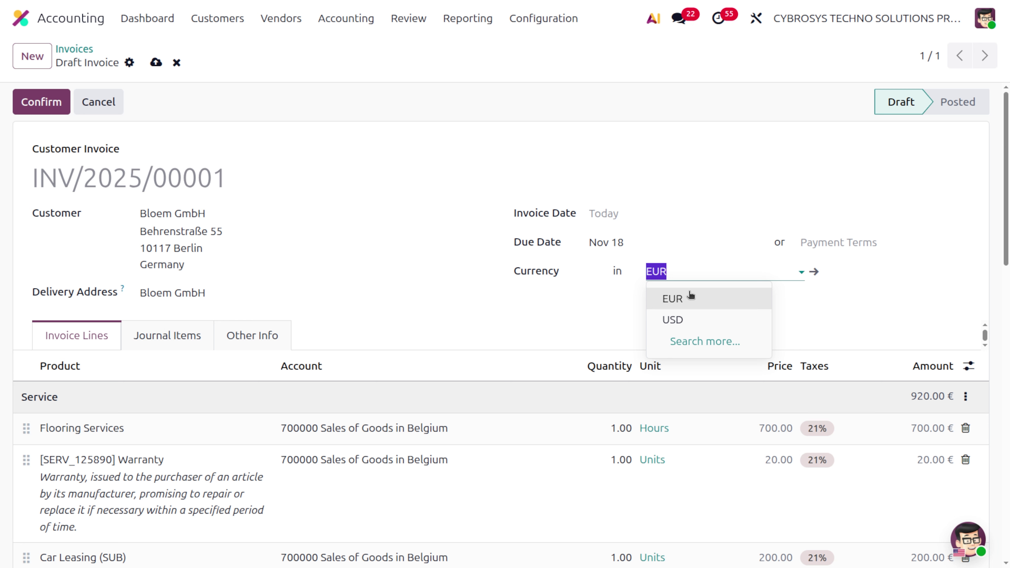
pyautogui.click(694, 318)
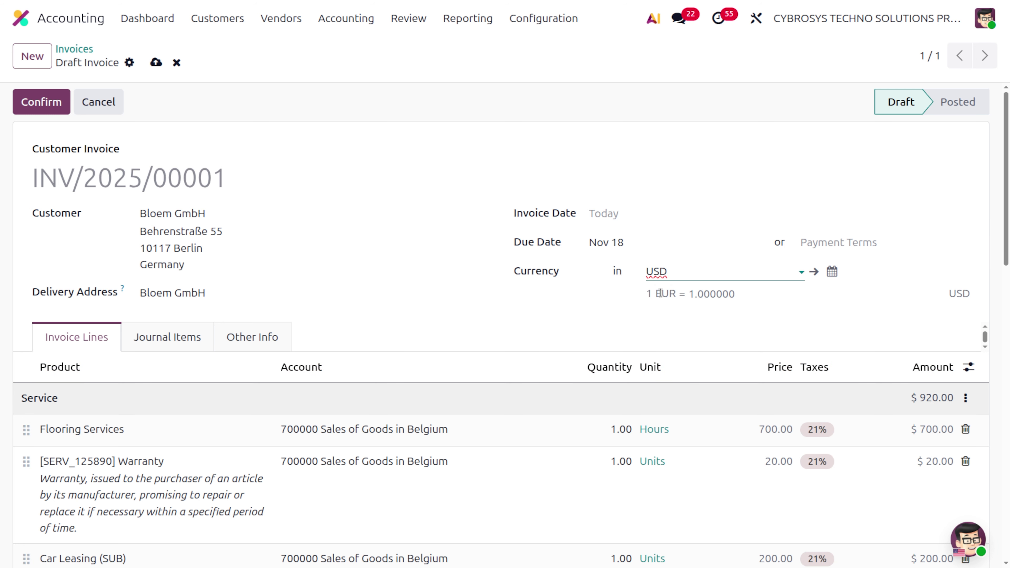
pyautogui.click(748, 297)
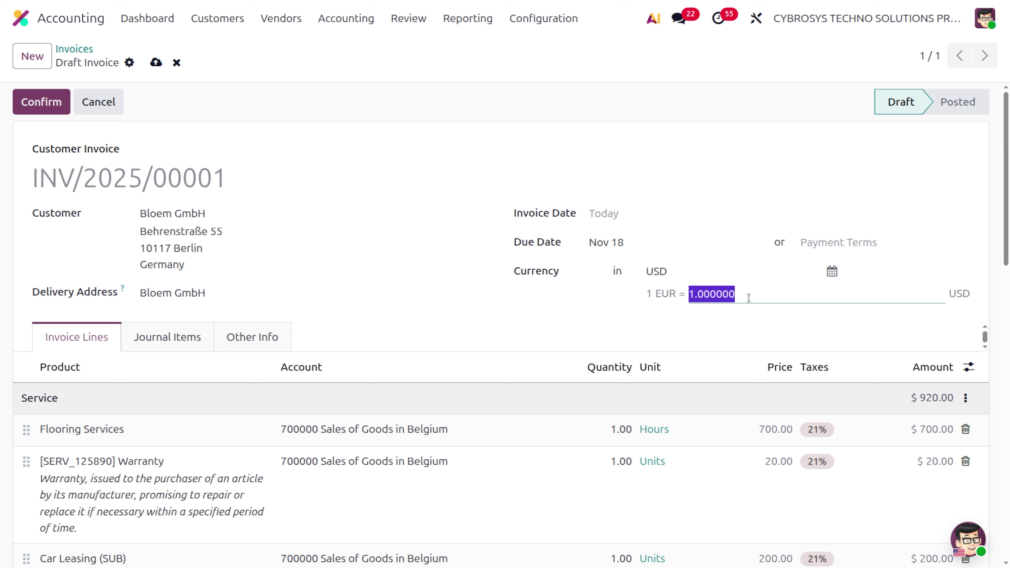
pyautogui.write('1.5000')
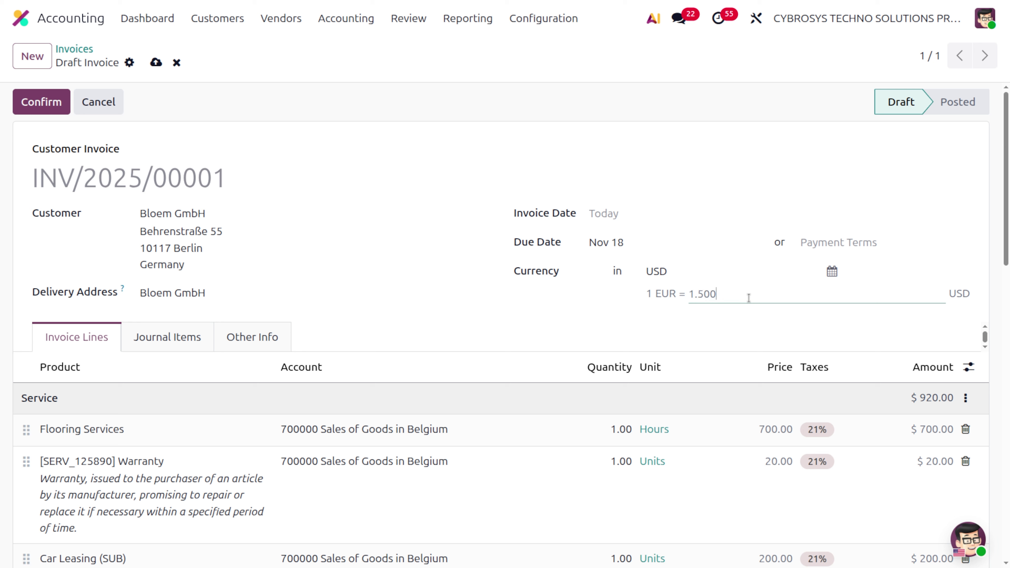
pyautogui.click(754, 317)
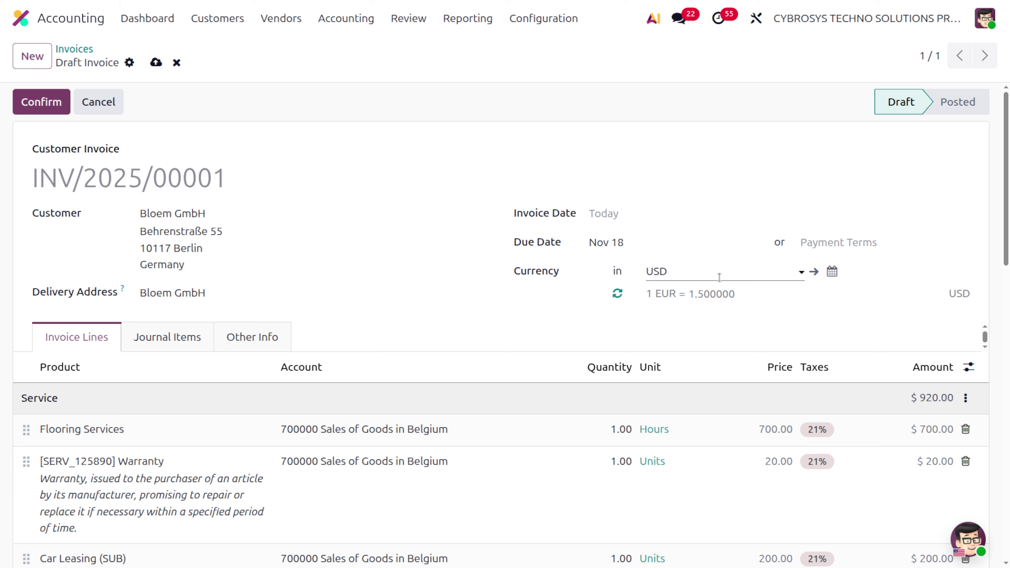
pyautogui.click(833, 273)
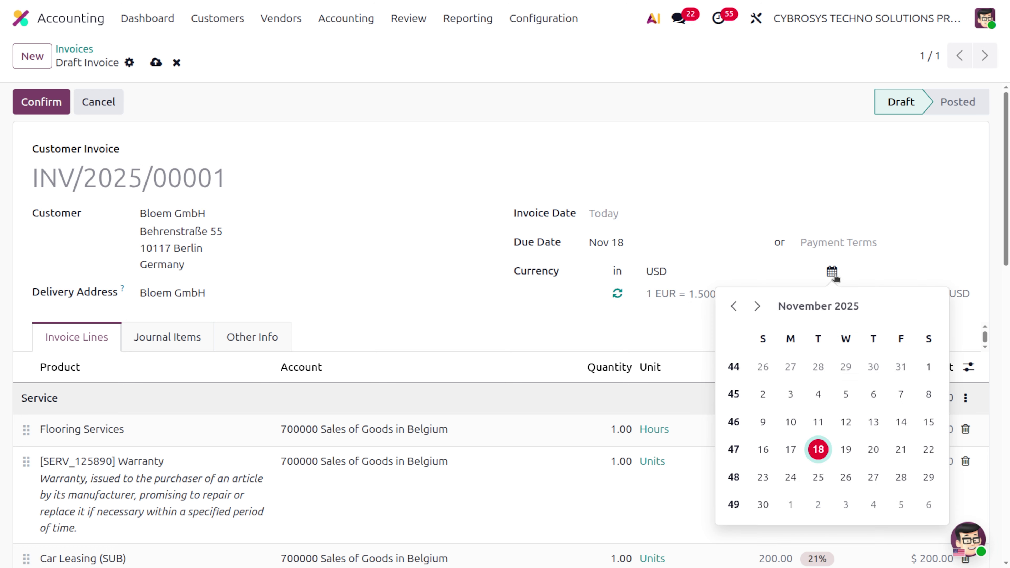
pyautogui.click(814, 421)
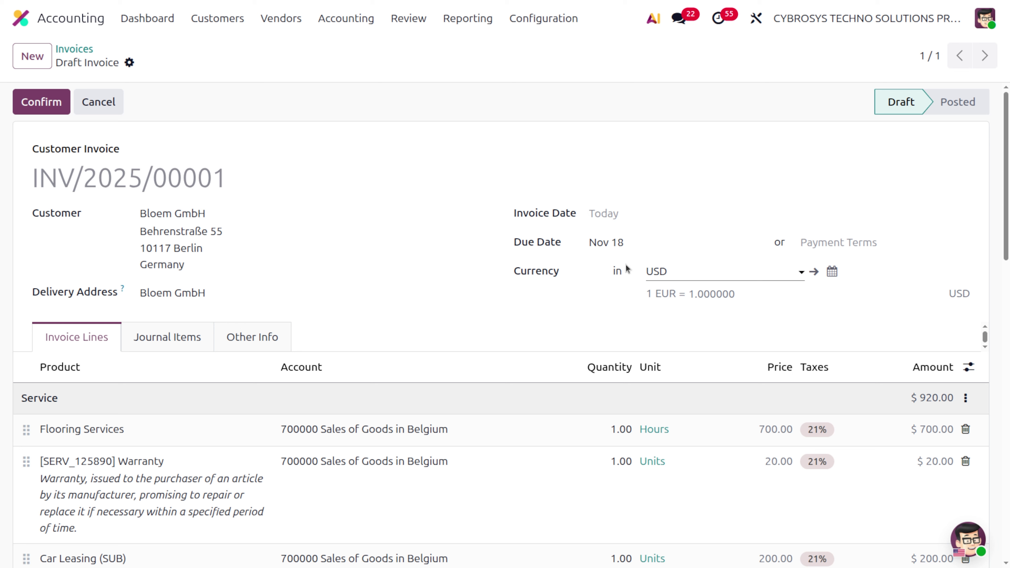
# Post draft invoice INV/2025/00001 and start sending it.
pyautogui.click(32, 102)
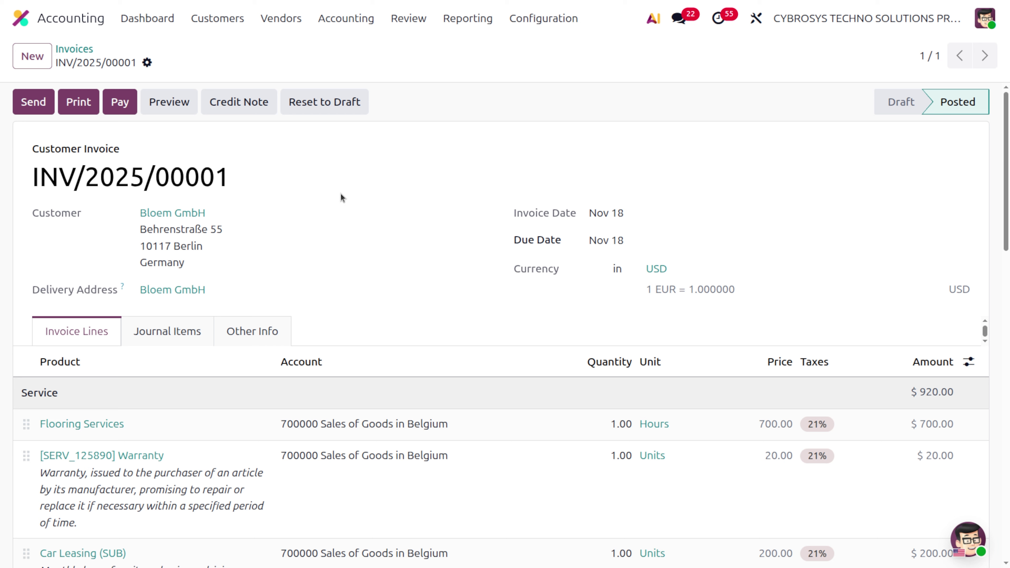
pyautogui.click(33, 102)
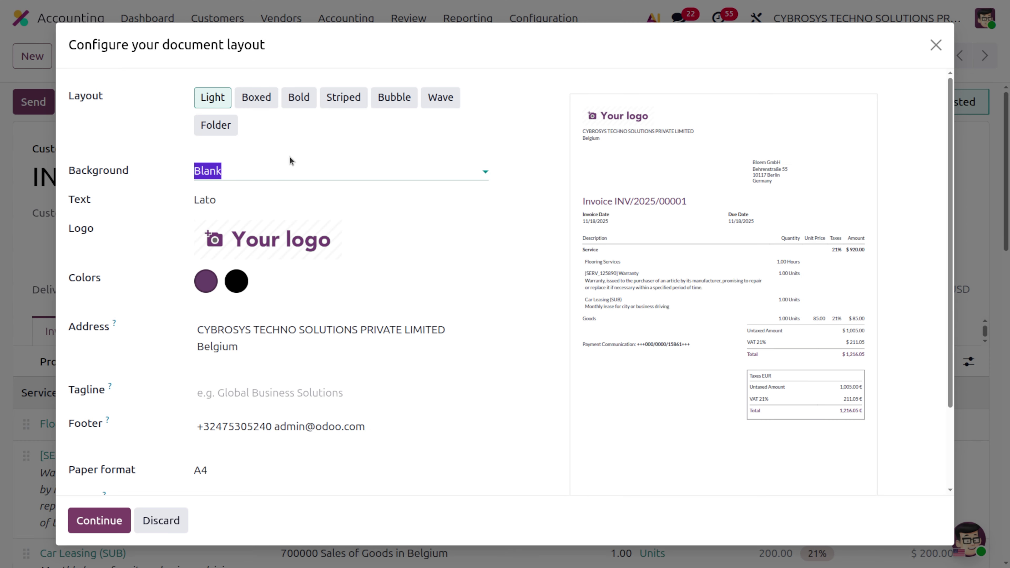
pyautogui.scroll(-3, 392, 316)
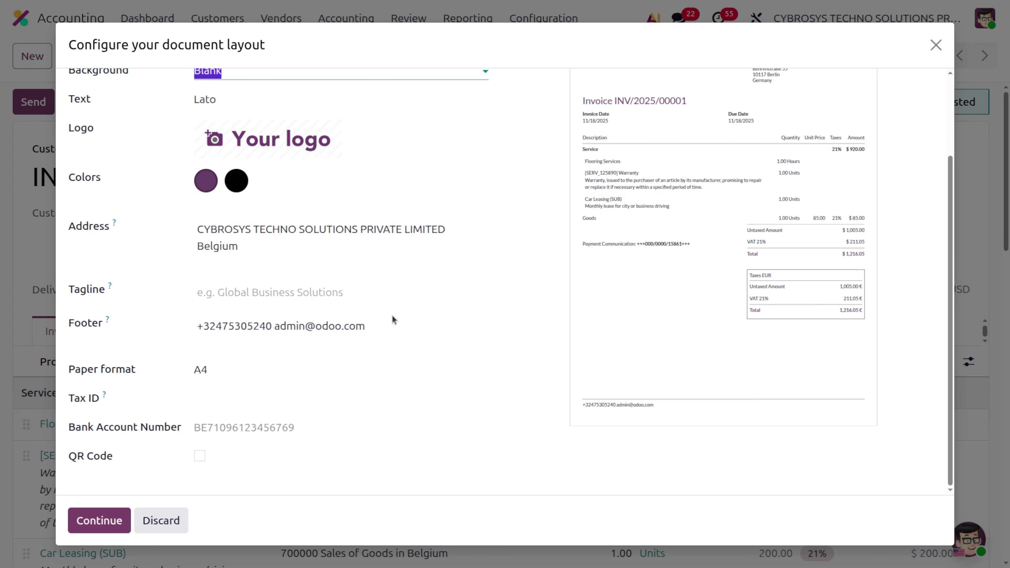
# Add a payment QR code and the company bank account number to the document layout.
pyautogui.click(199, 456)
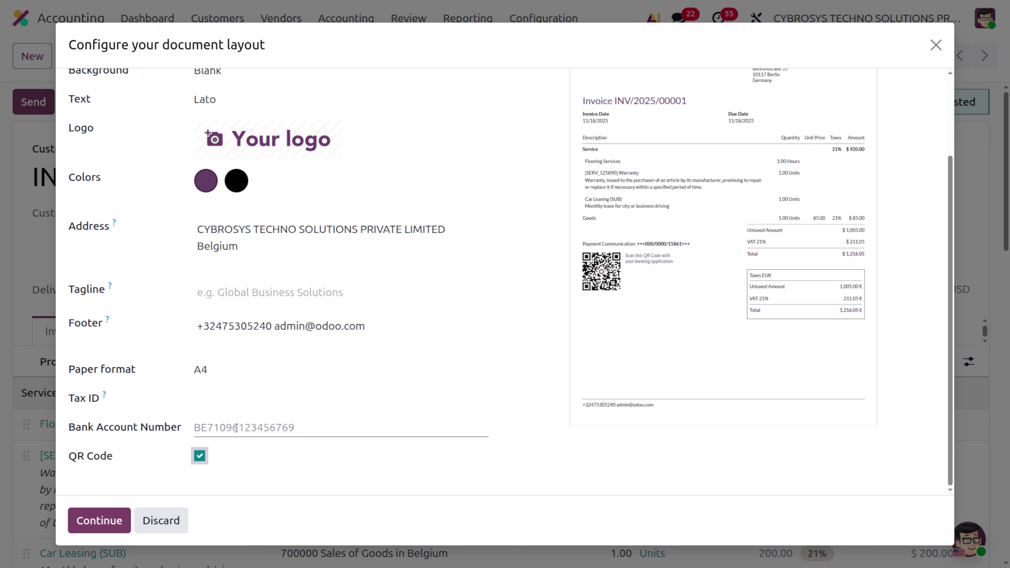
pyautogui.click(239, 429)
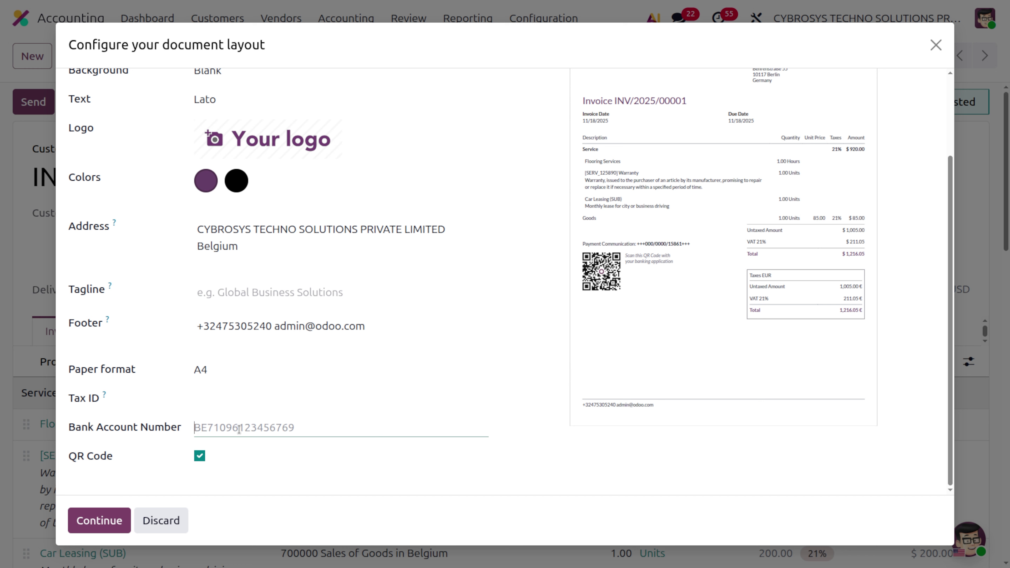
pyautogui.scroll(3, 357, 187)
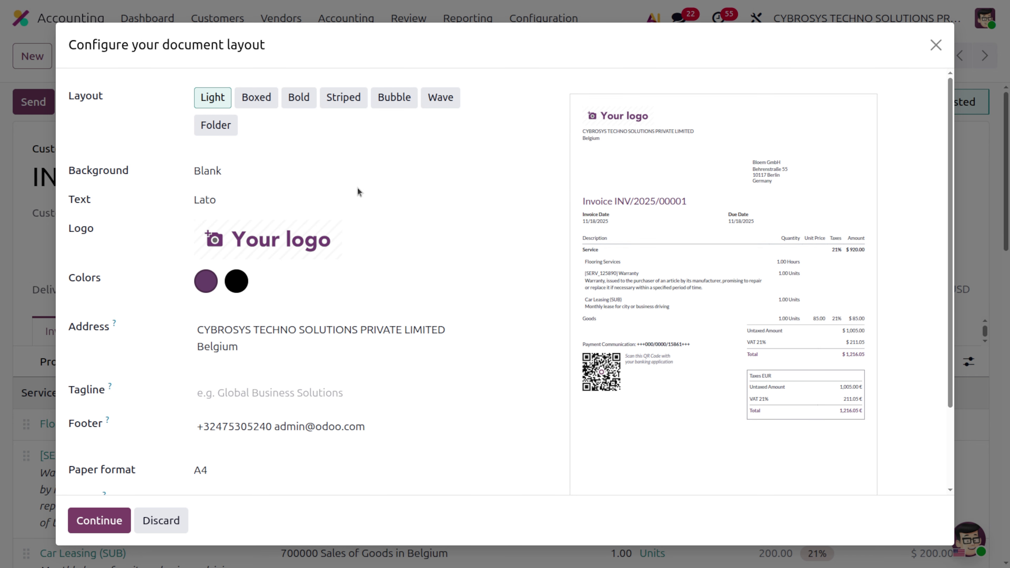
pyautogui.scroll(-3, 357, 187)
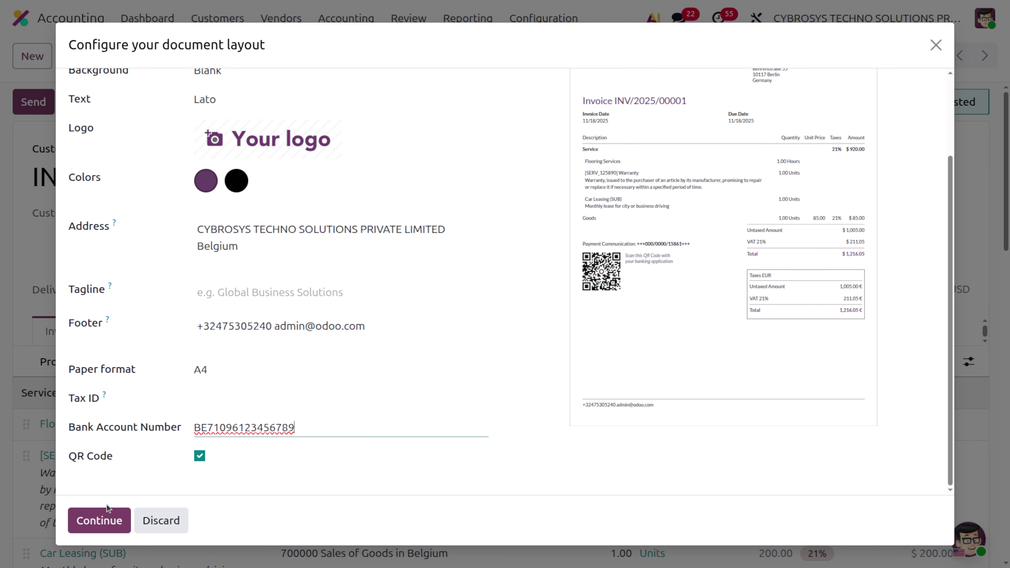
pyautogui.click(105, 519)
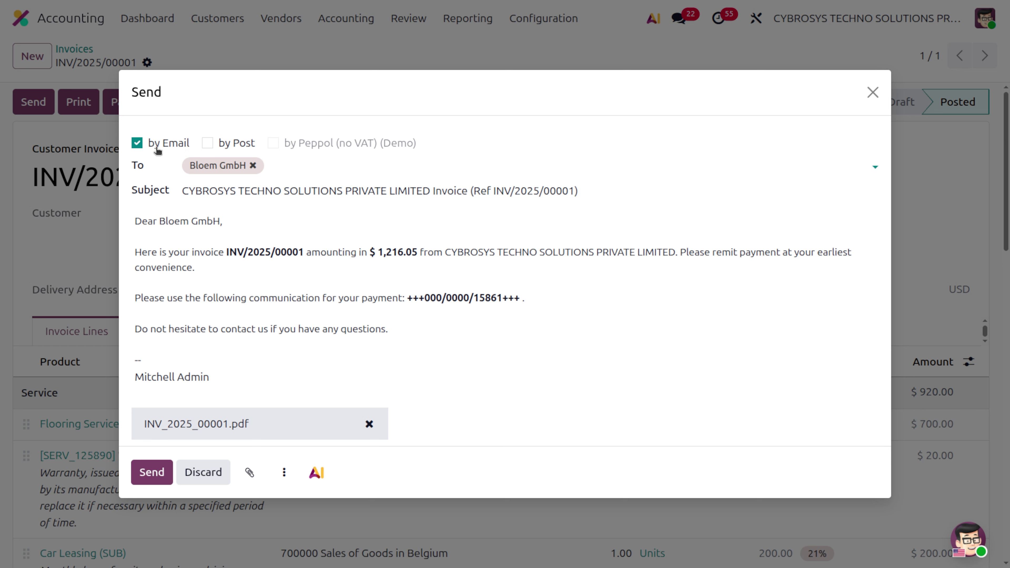
# Tick sending by Post, then close the Send dialog without sending.
pyautogui.click(211, 143)
pyautogui.press('Escape')
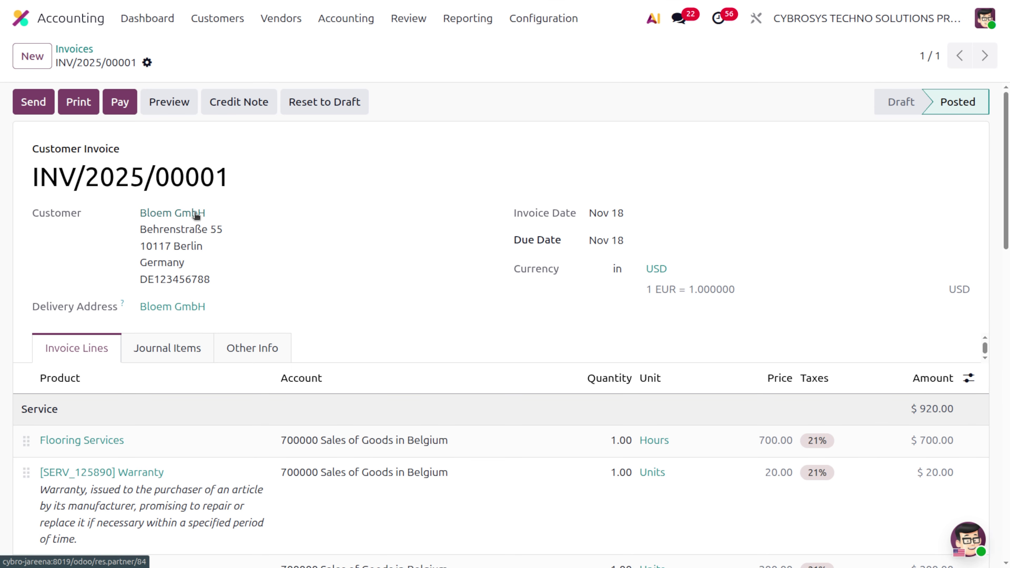
# Open Bloem GmbH's contact record, then return to invoice INV/2025/00001.
pyautogui.click(196, 214)
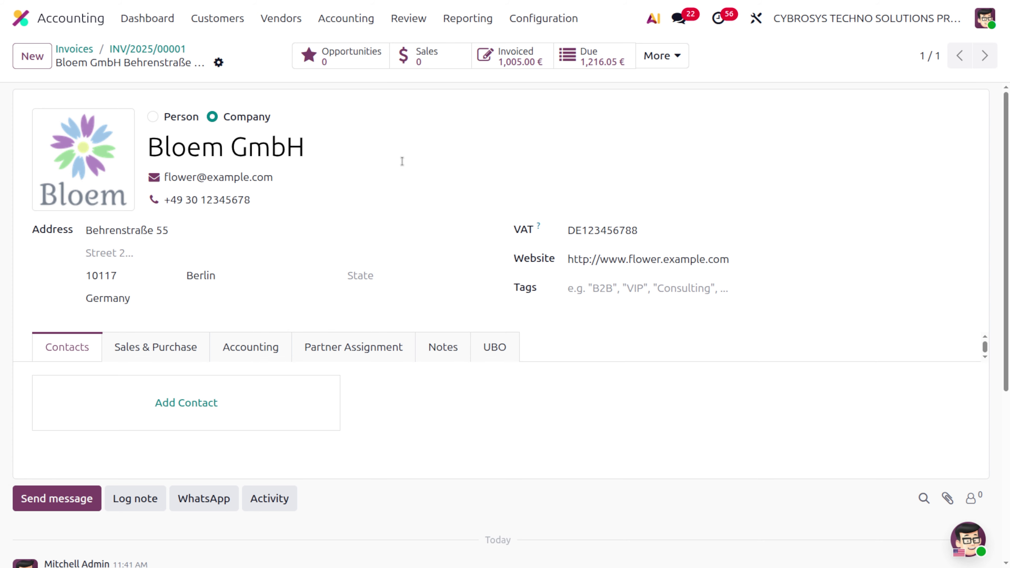
pyautogui.click(126, 55)
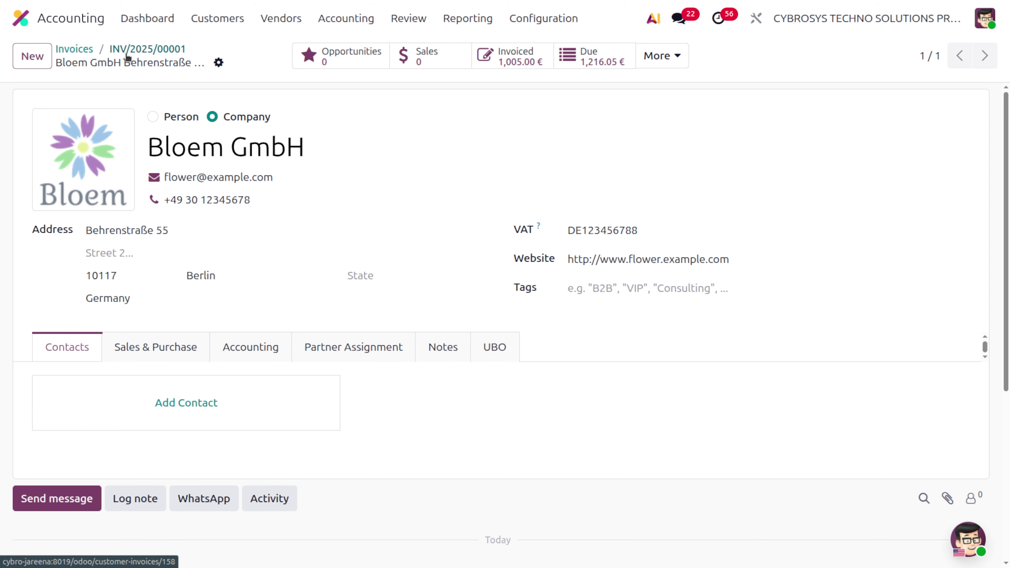
# Send INV/2025/00001 with Post ticked alongside email and Peppol.
pyautogui.click(33, 103)
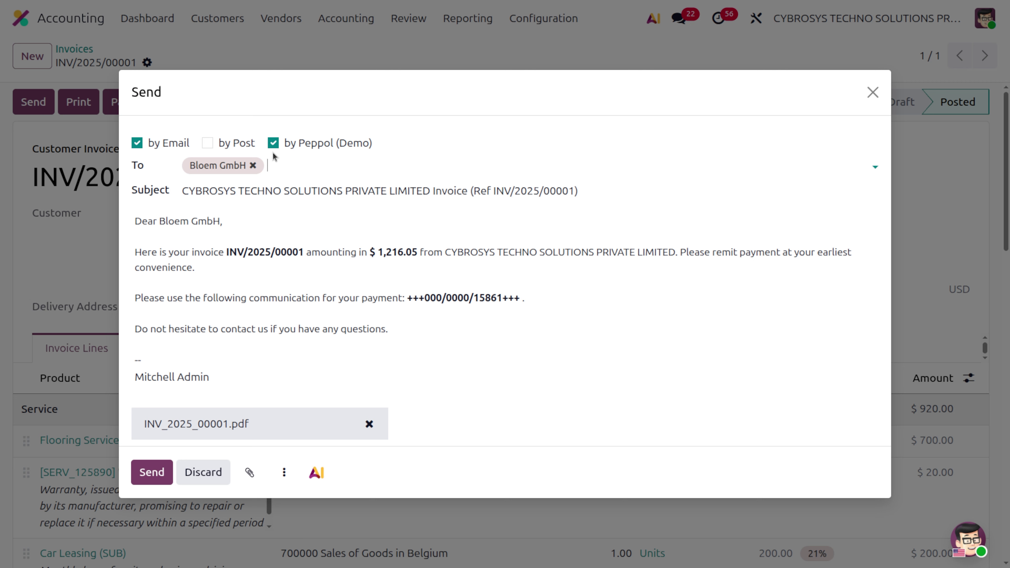
pyautogui.click(208, 143)
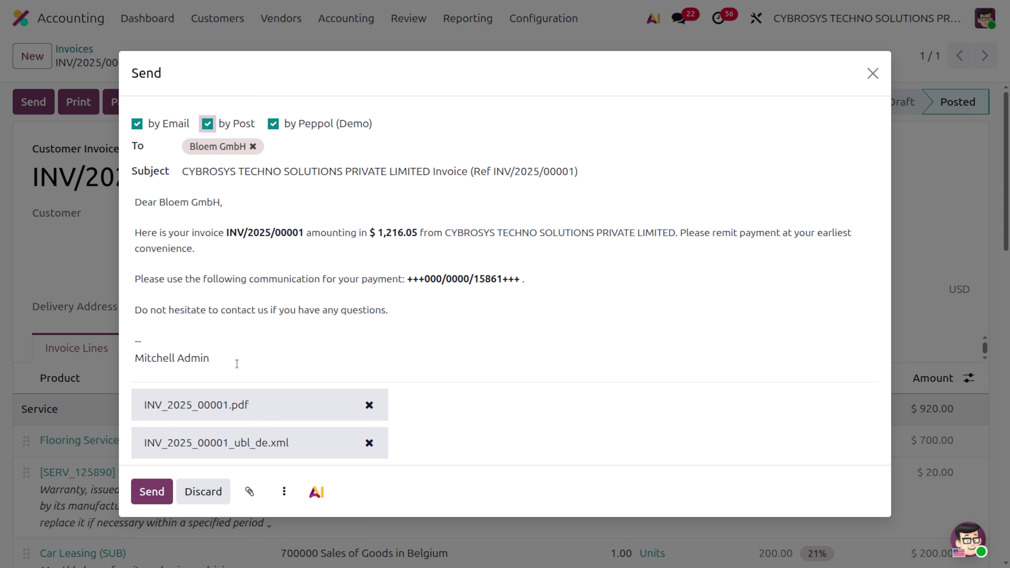
pyautogui.click(146, 493)
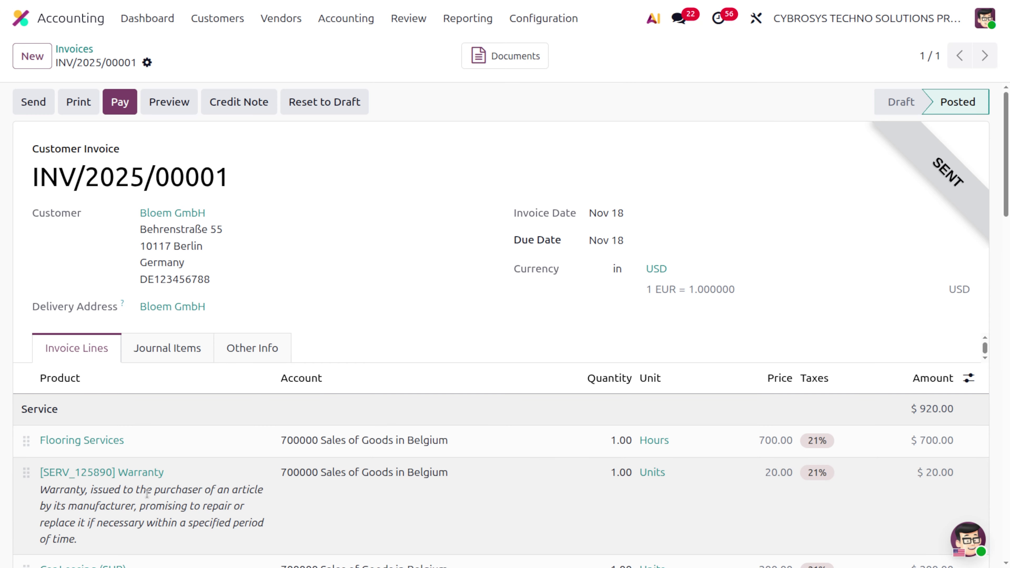
# Download the UBL XML attachment from the sent email and review the email, Snailmail and Peppol log messages.
pyautogui.scroll(-12, 147, 493)
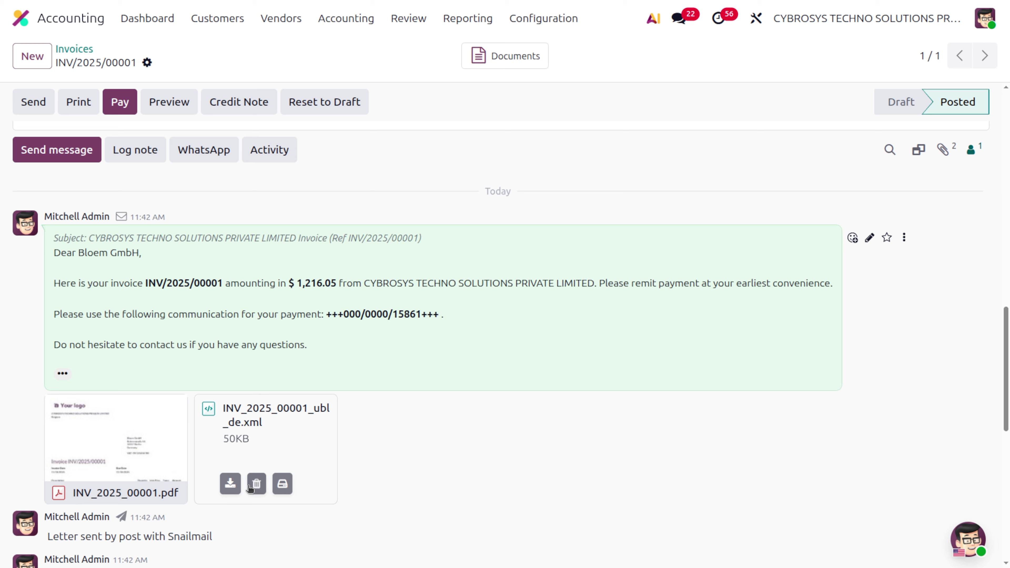
pyautogui.click(229, 483)
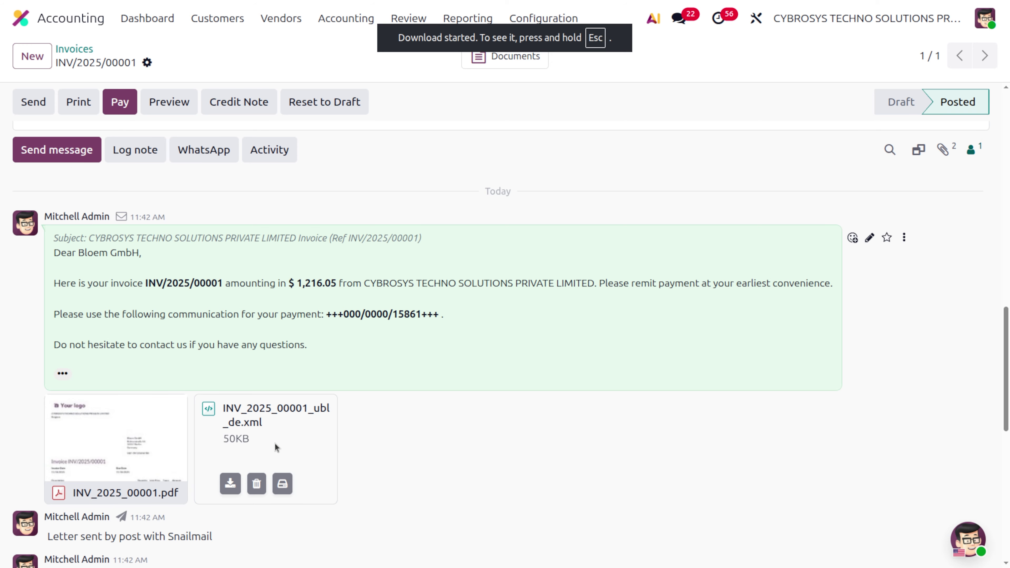
pyautogui.scroll(-3, 274, 446)
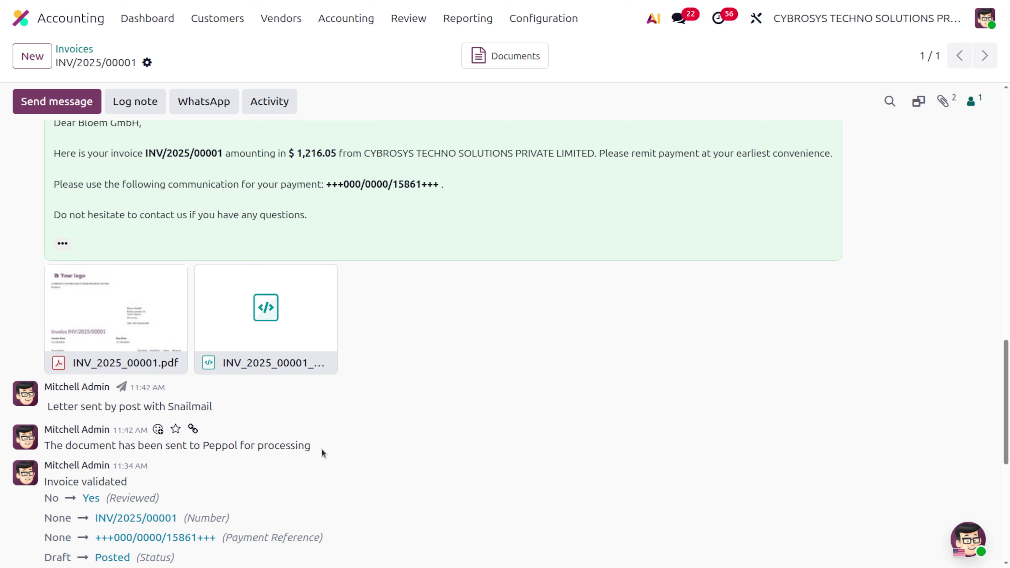
pyautogui.scroll(-5, 323, 448)
pyautogui.scroll(-3, 323, 447)
pyautogui.scroll(13, 323, 448)
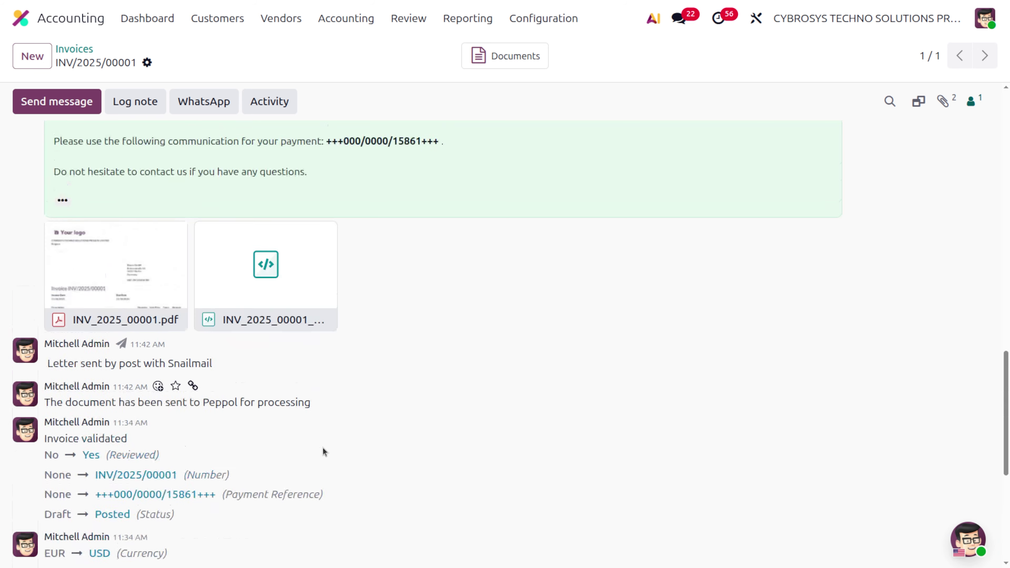
pyautogui.scroll(3, 323, 448)
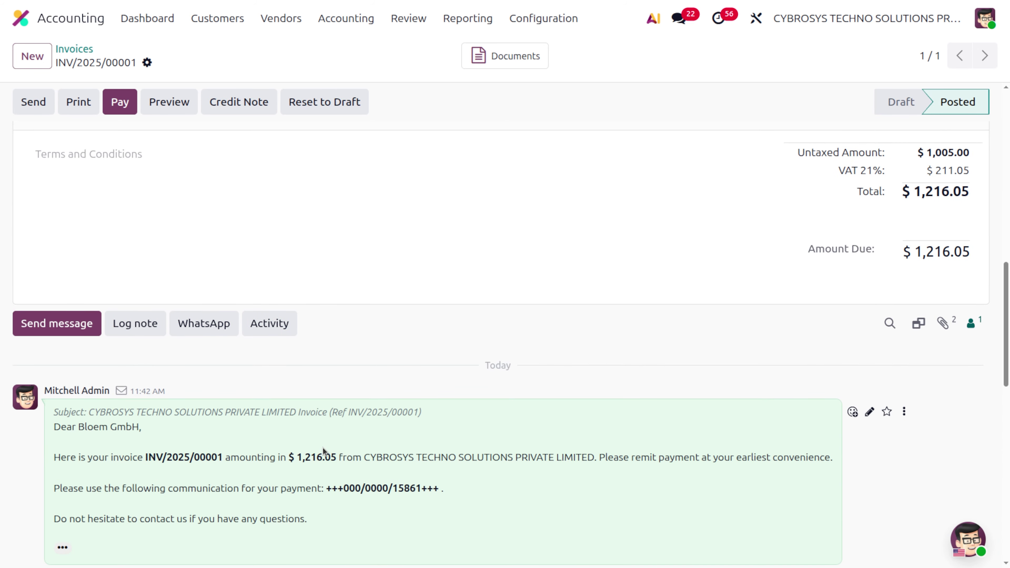